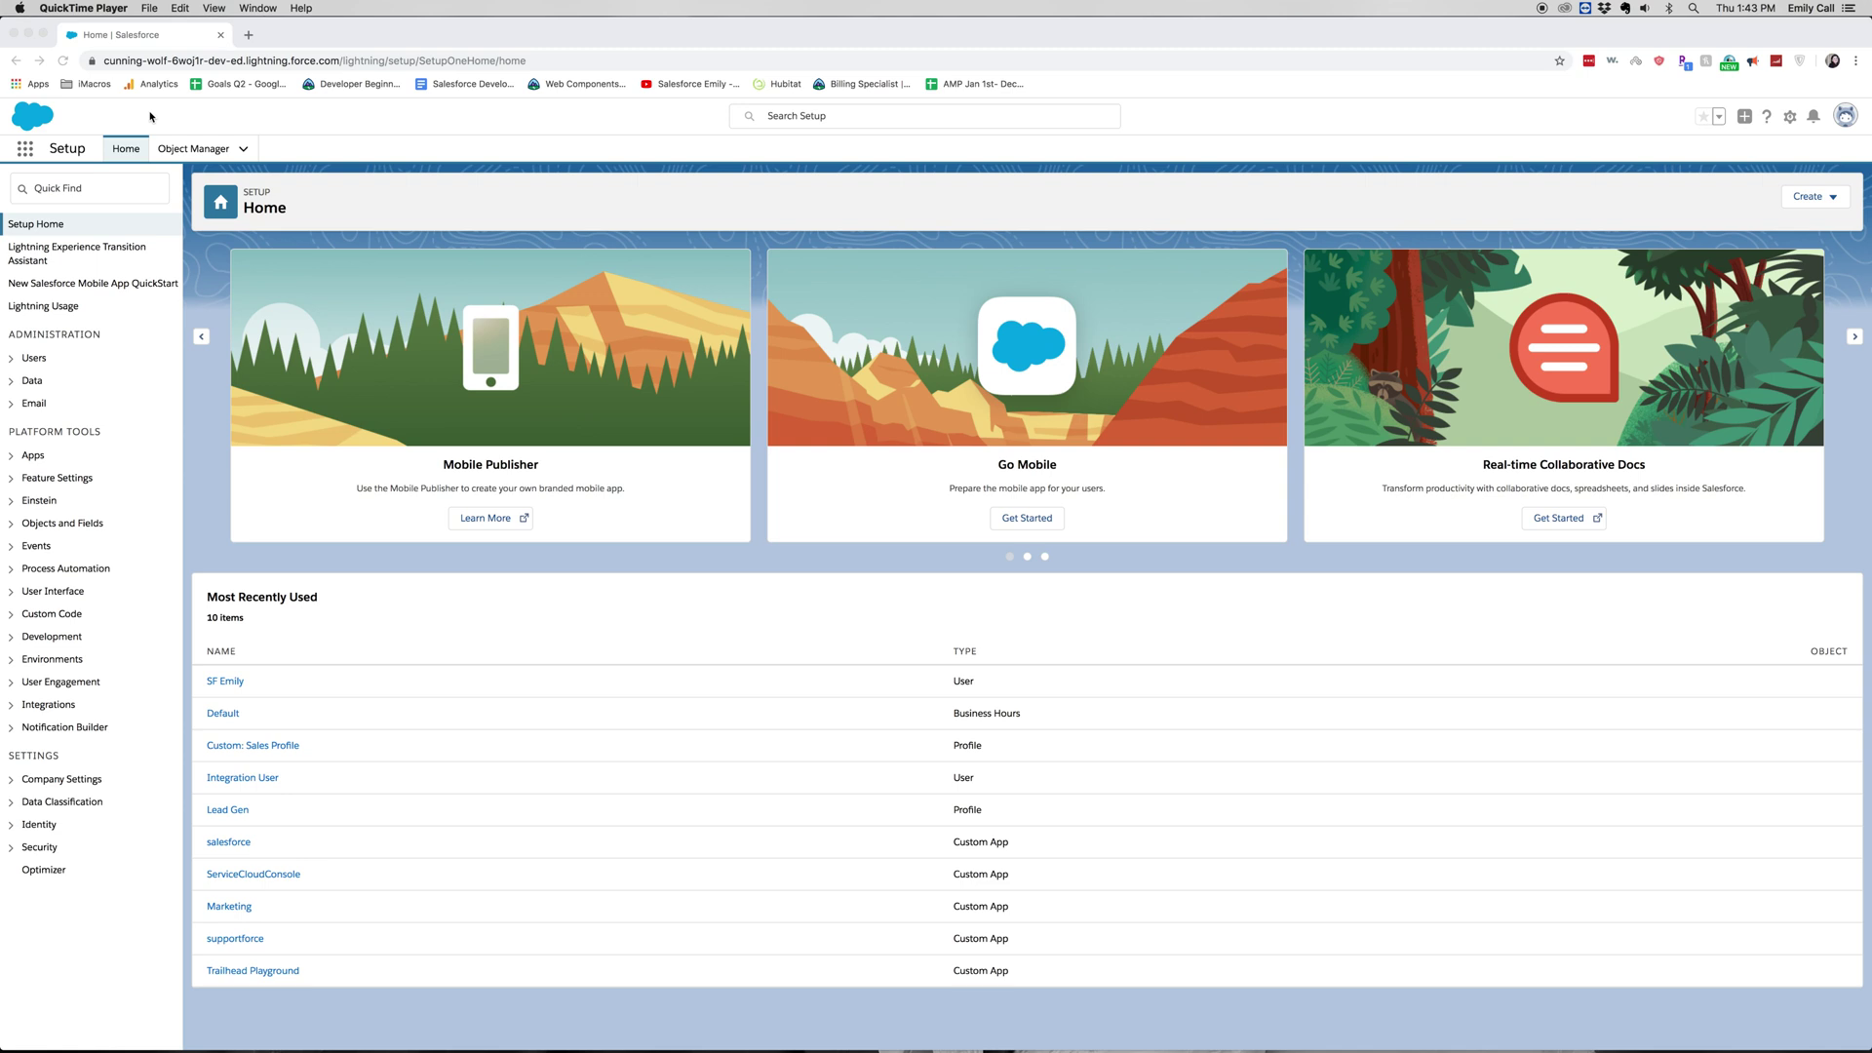
# Search Quick Find for 'role' and go to the Users > Roles setup page
pyautogui.click(118, 181)
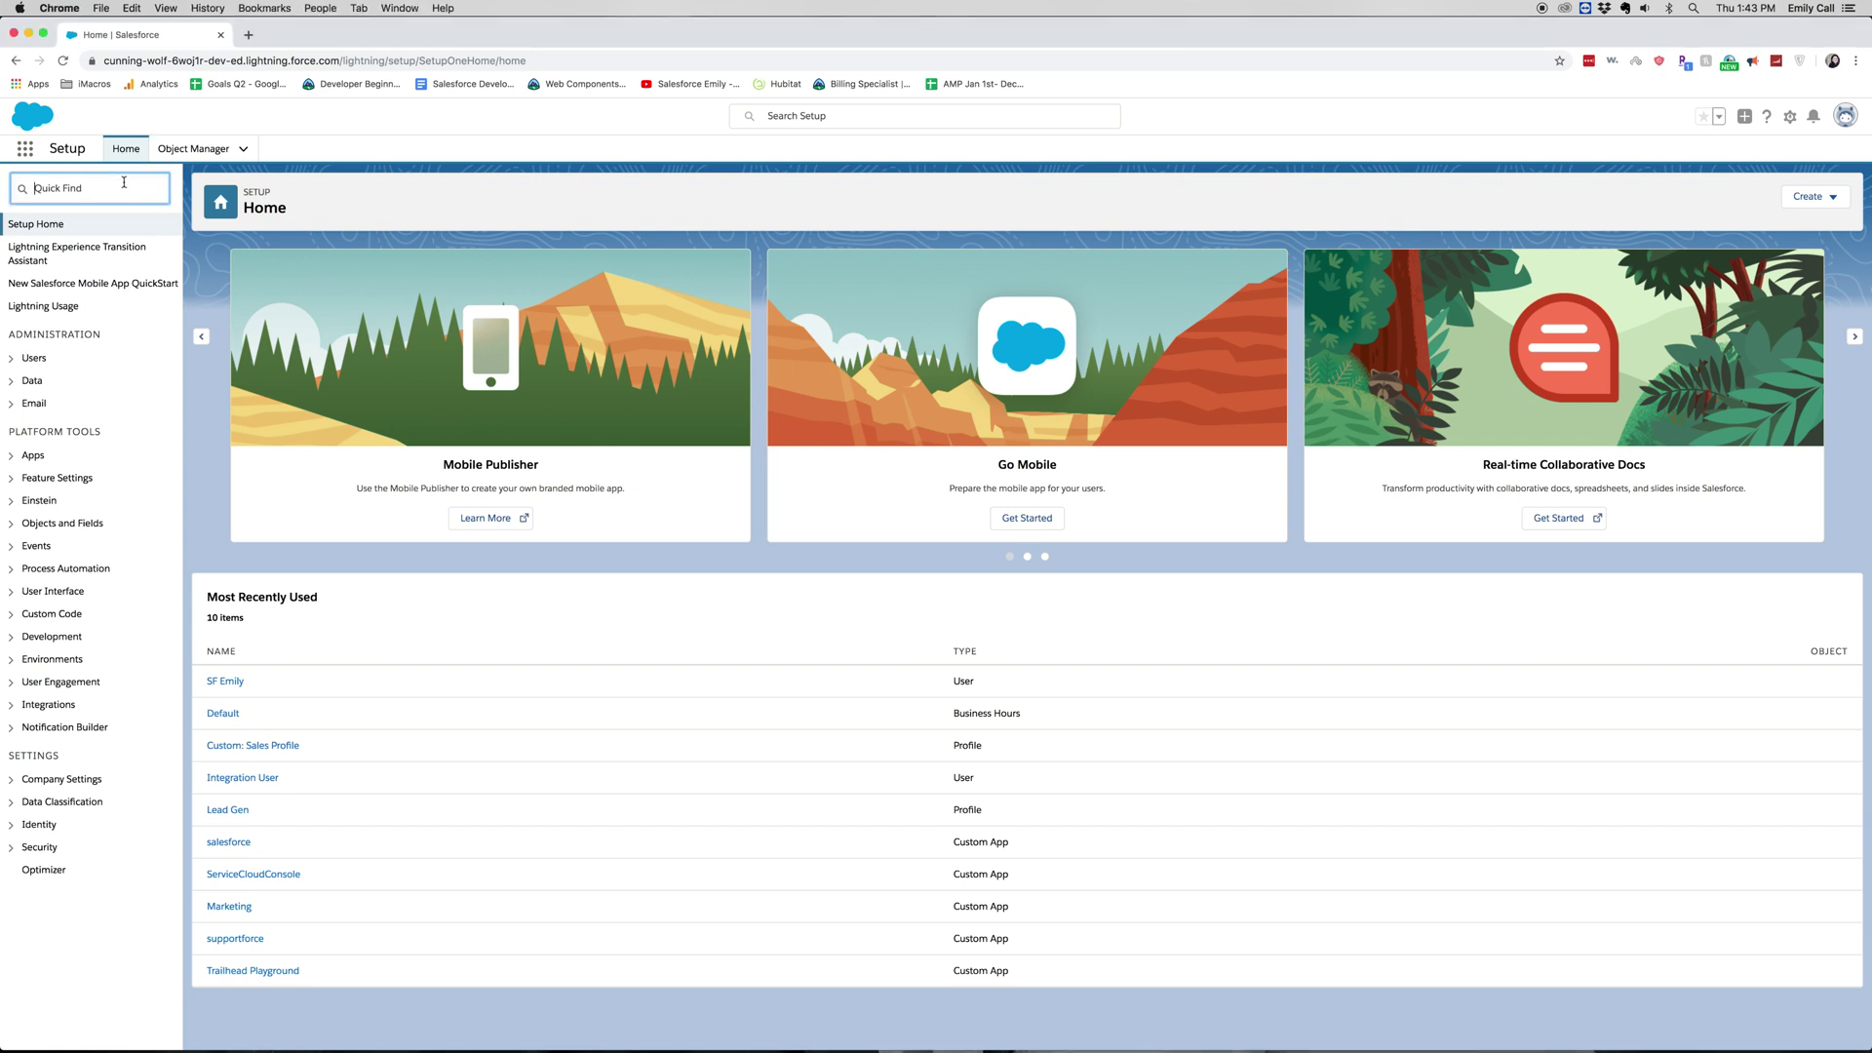
pyautogui.write('roles')
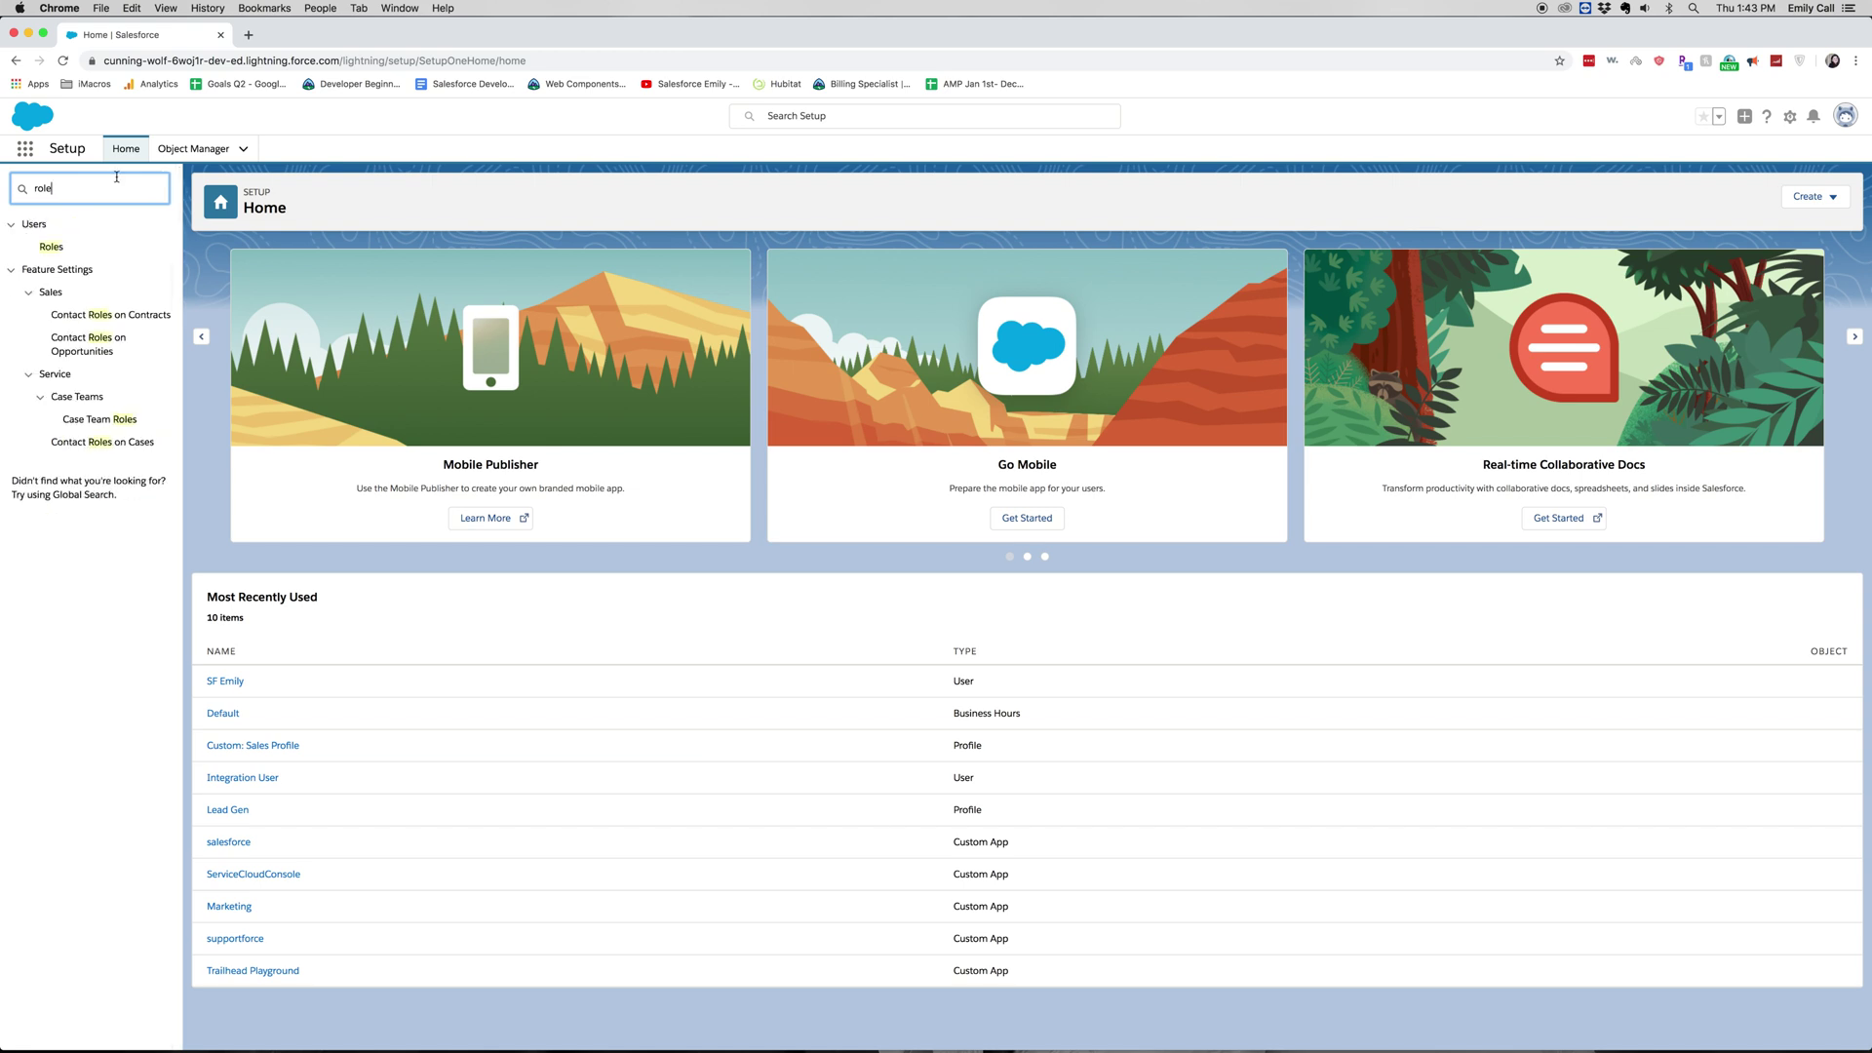
pyautogui.press('BackSpace')
pyautogui.press('BackSpace')
pyautogui.press('BackSpace')
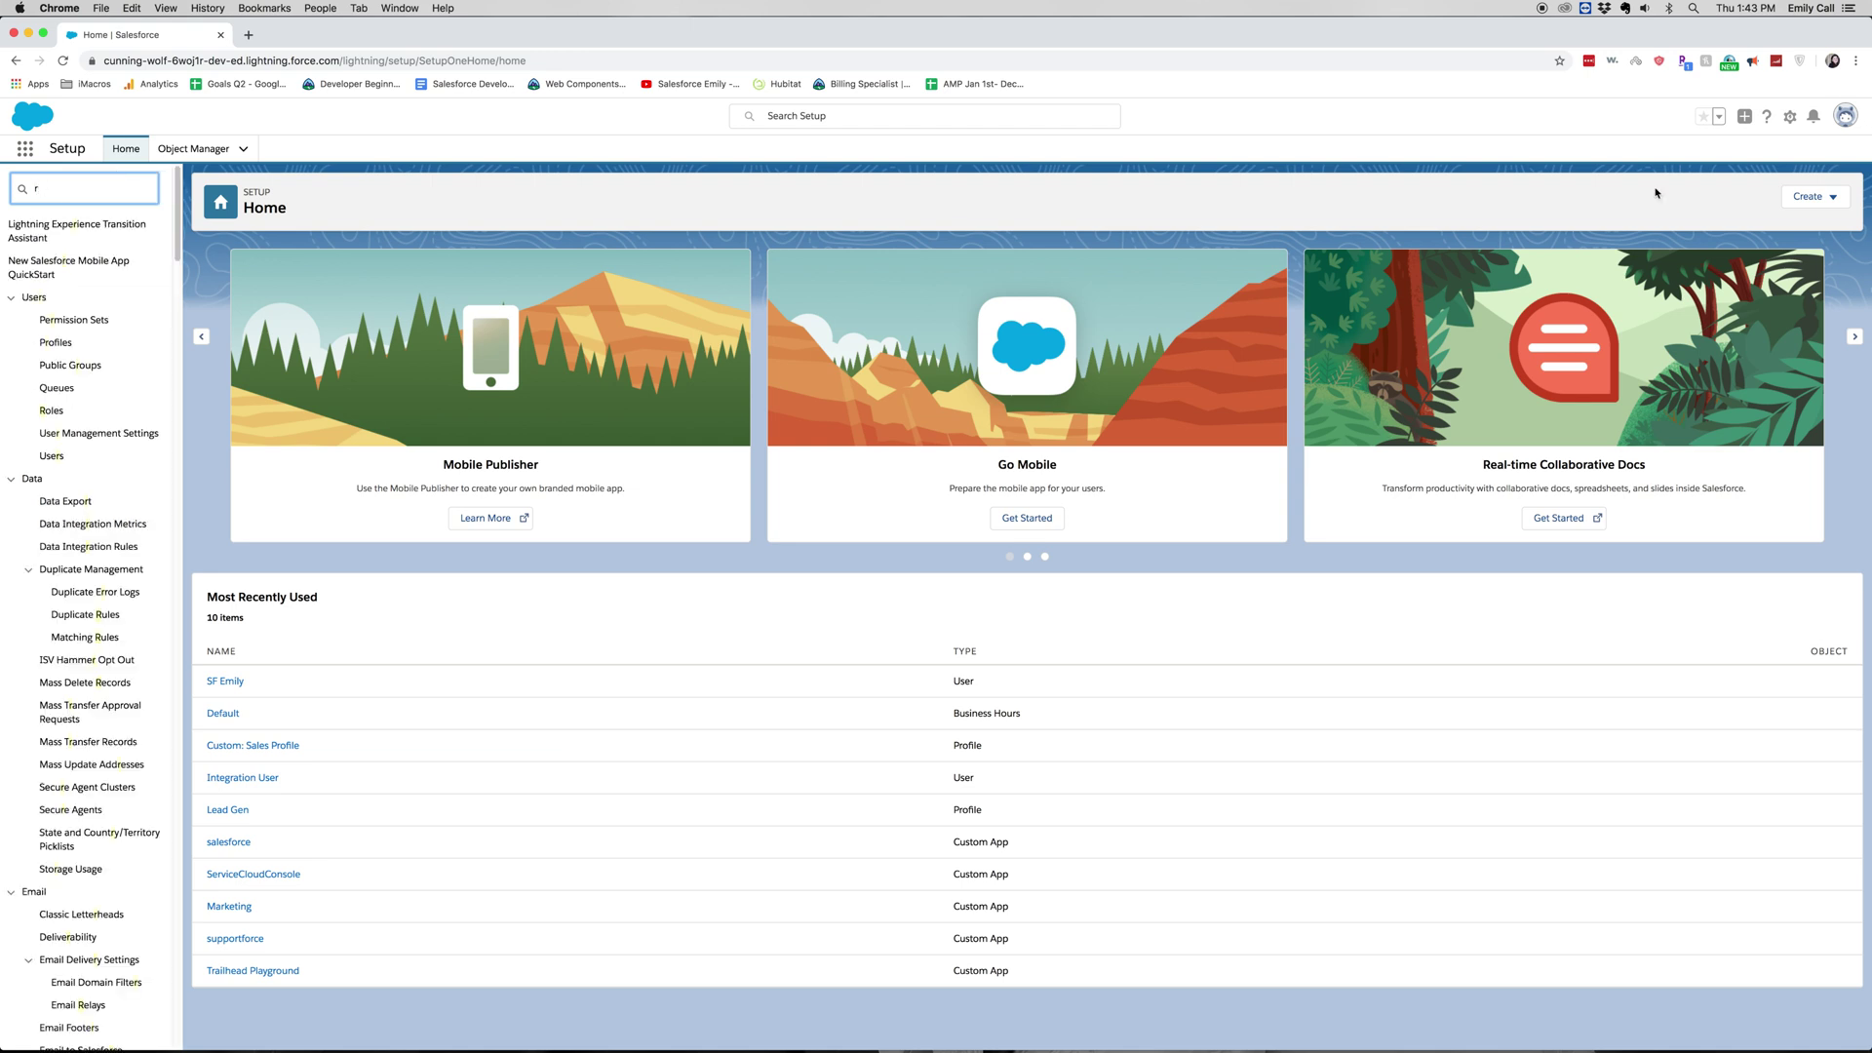
pyautogui.write('ole')
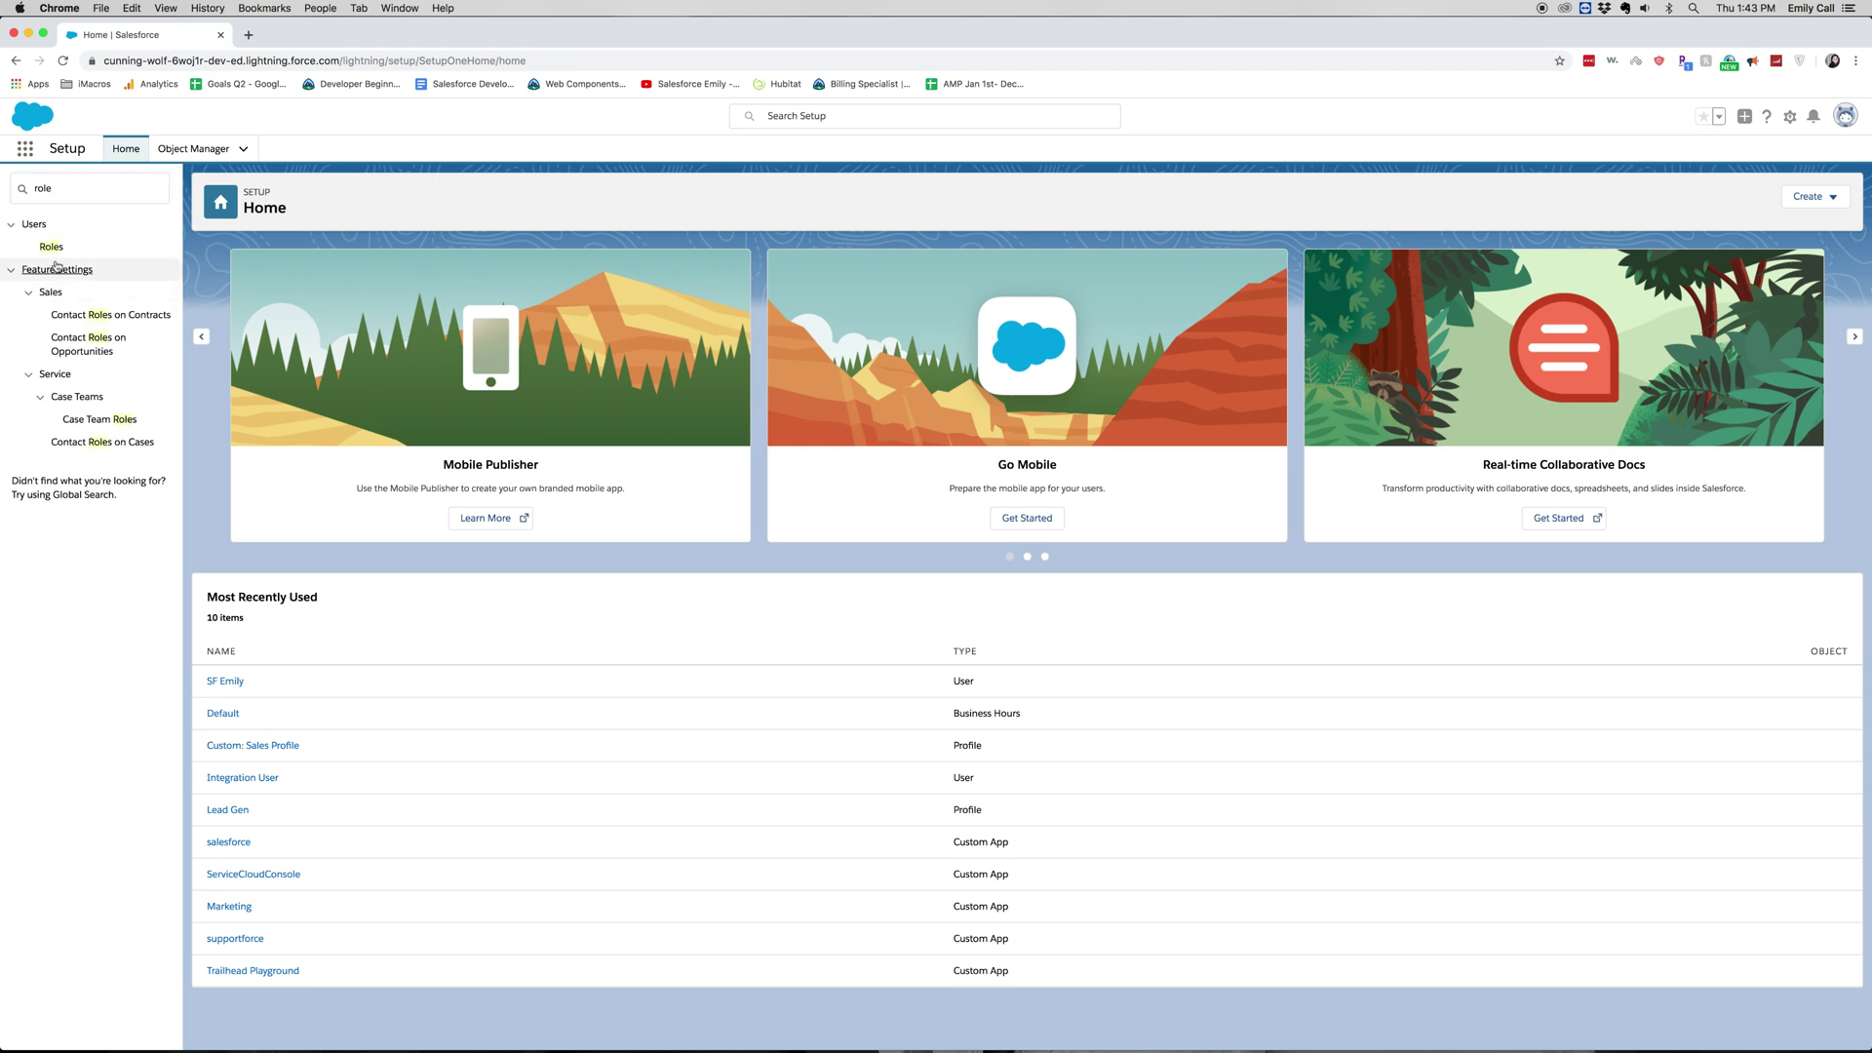
pyautogui.click(53, 249)
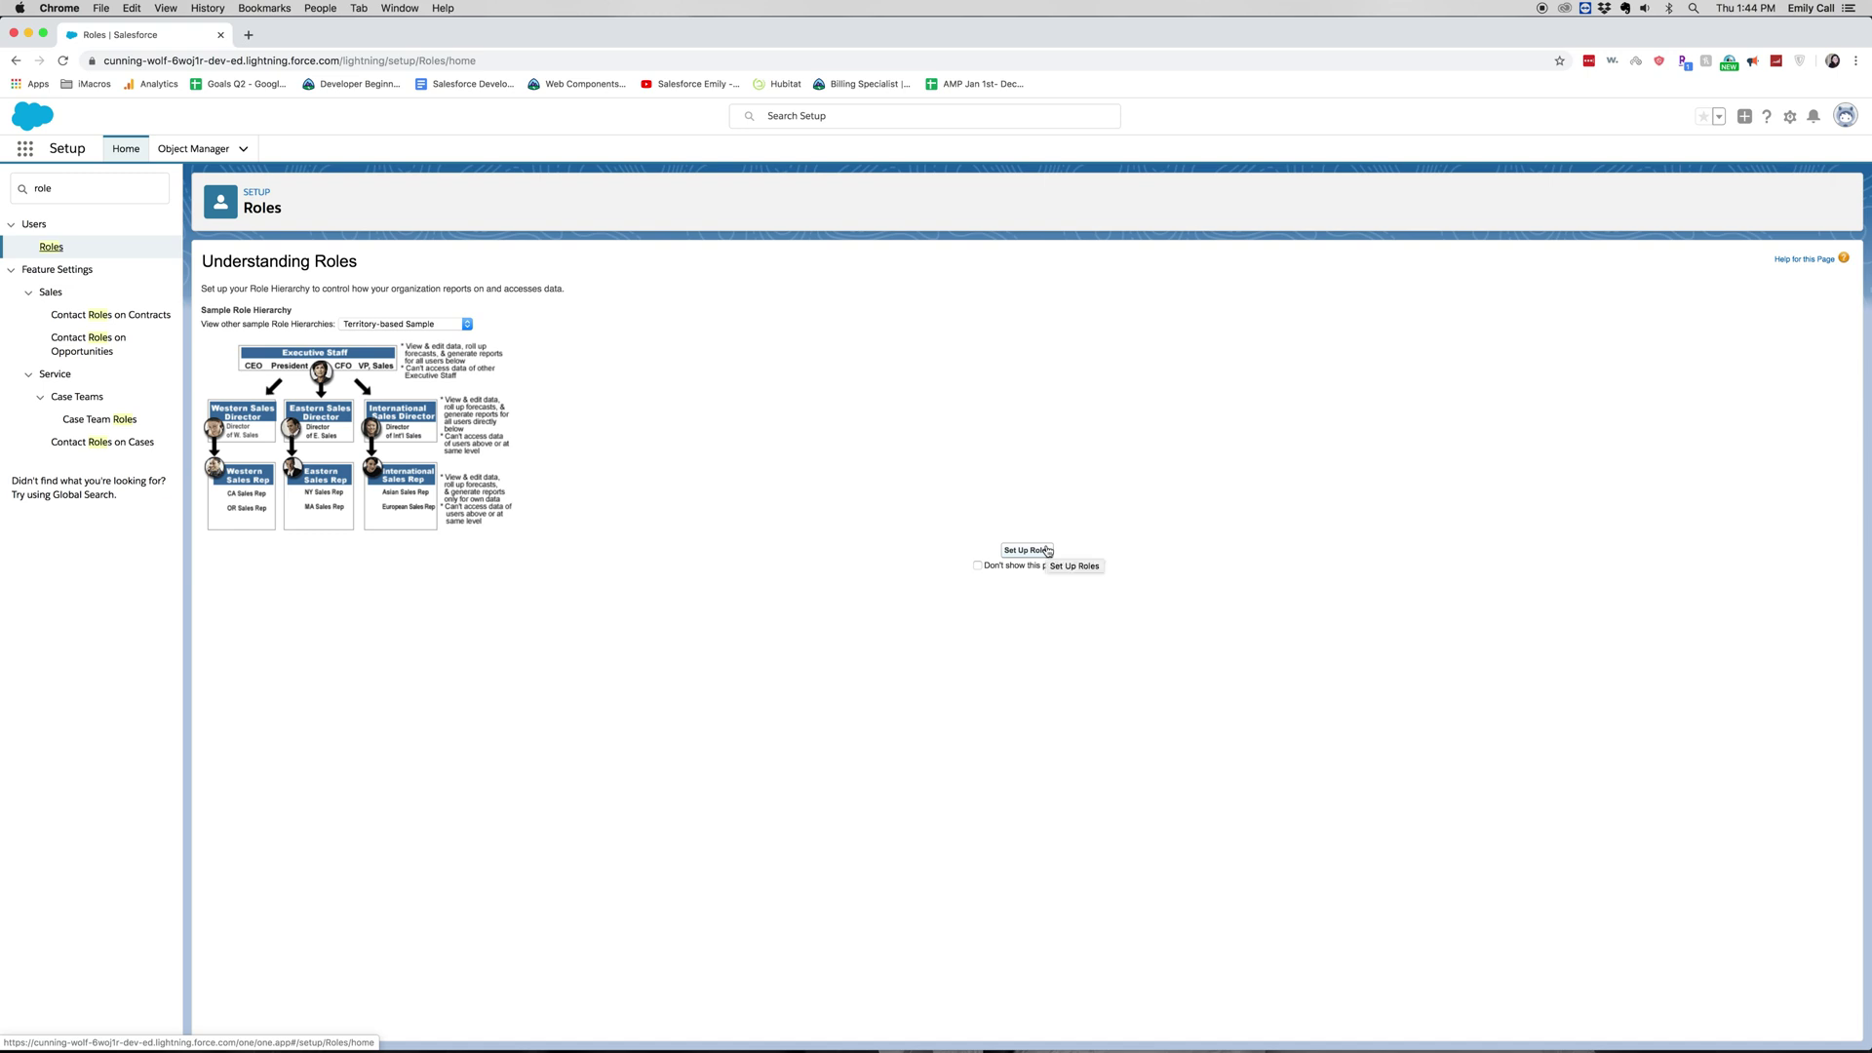
pyautogui.click(1045, 552)
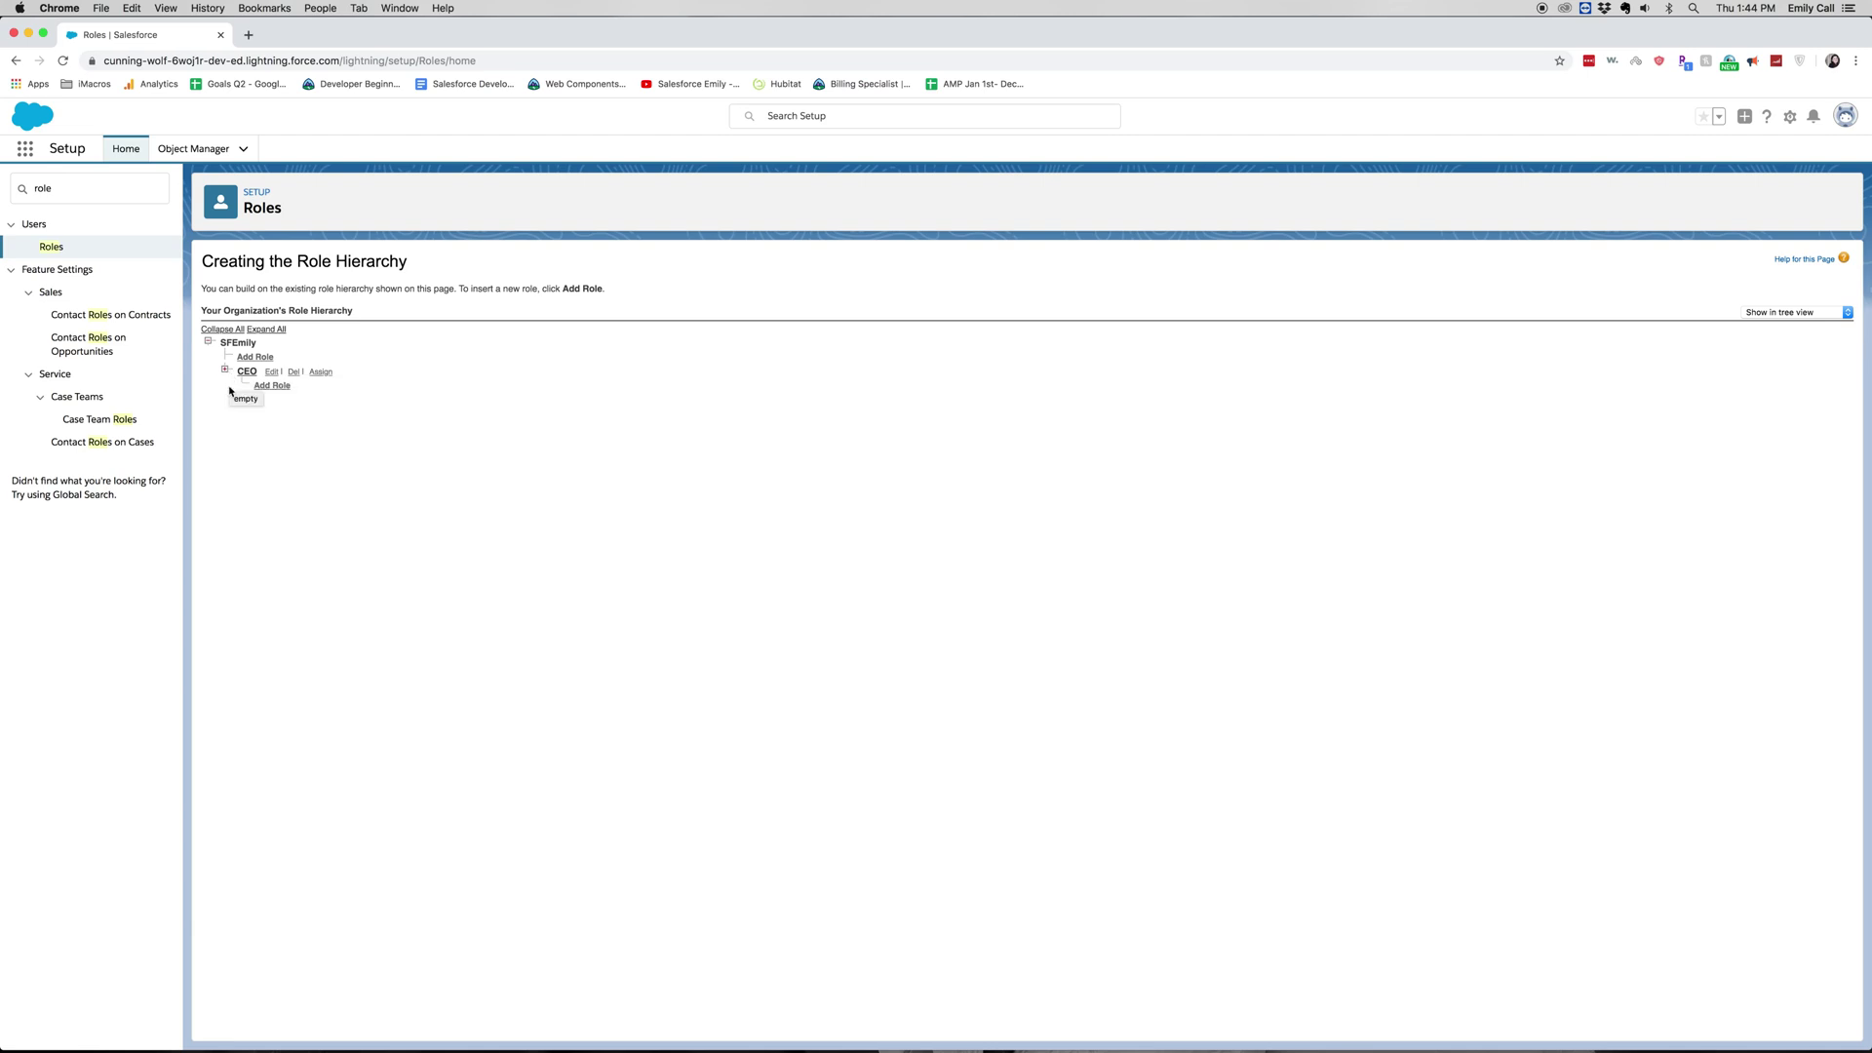
# Expand CEO to reveal its five subordinate roles and start a new role reporting to CFO
pyautogui.click(225, 369)
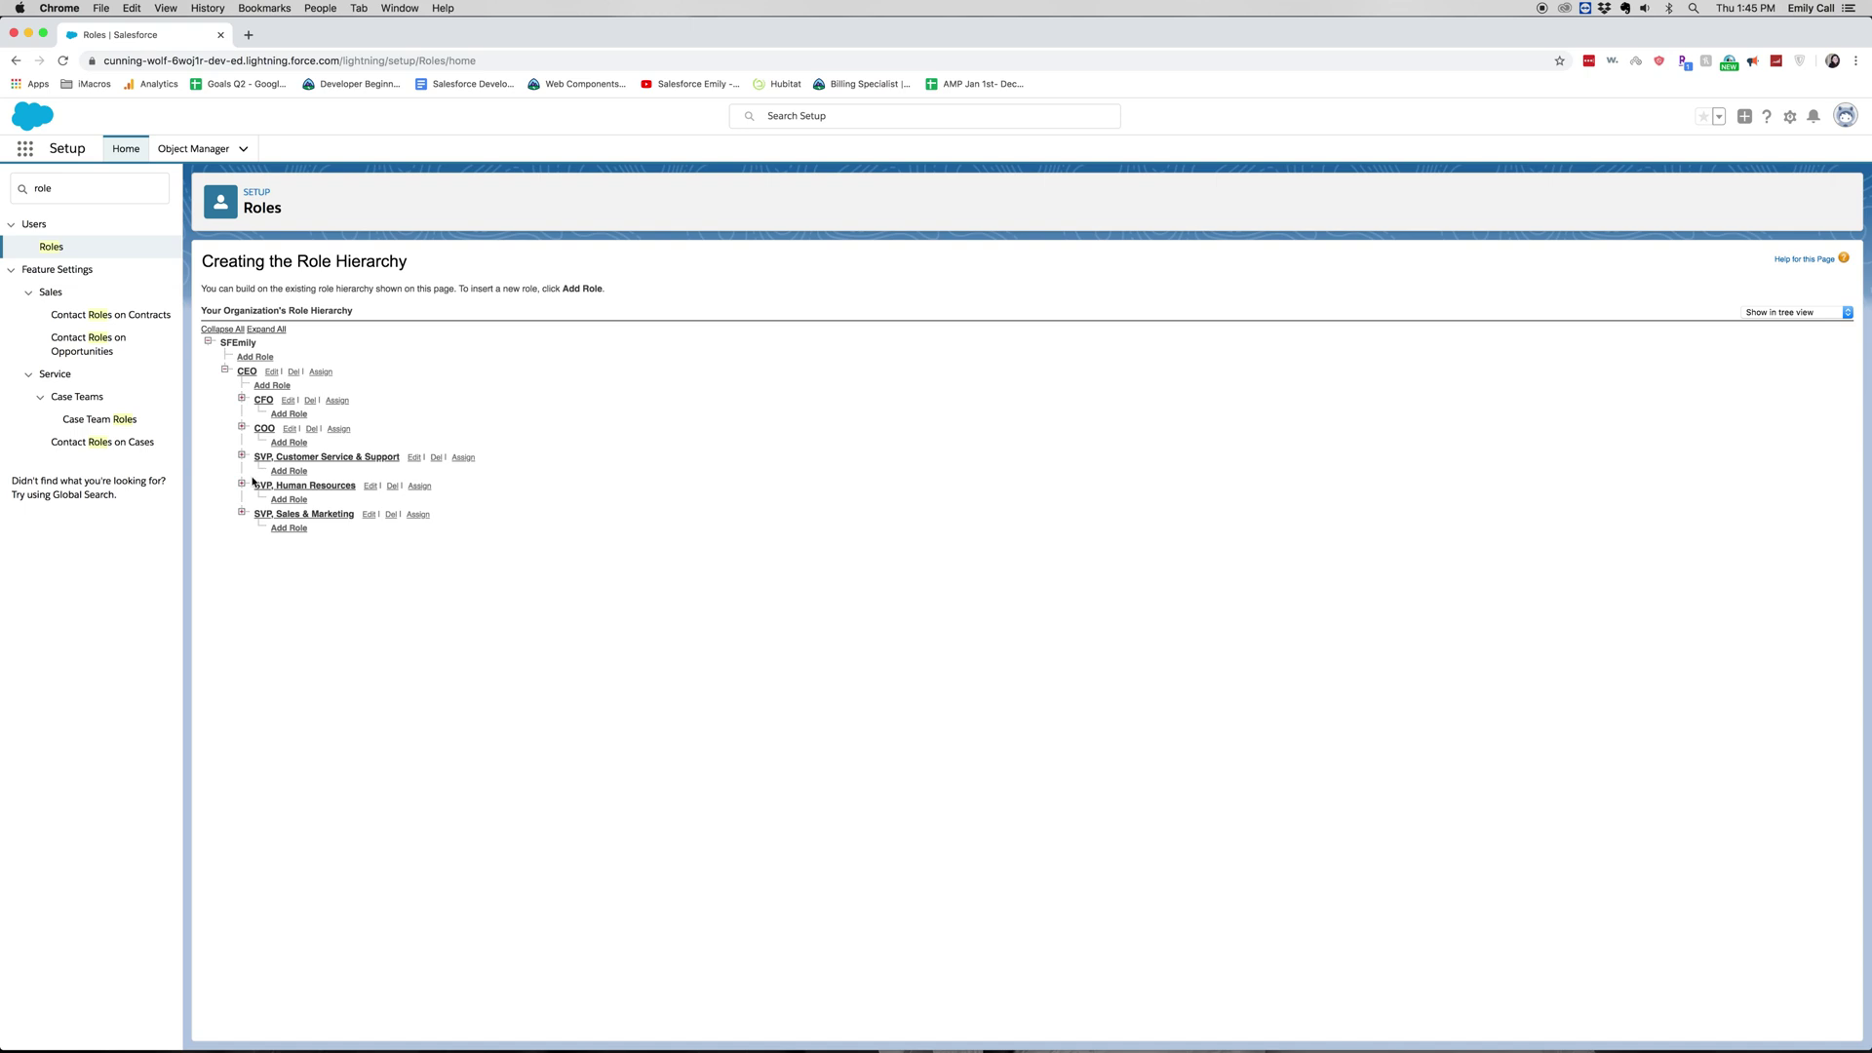
pyautogui.click(242, 399)
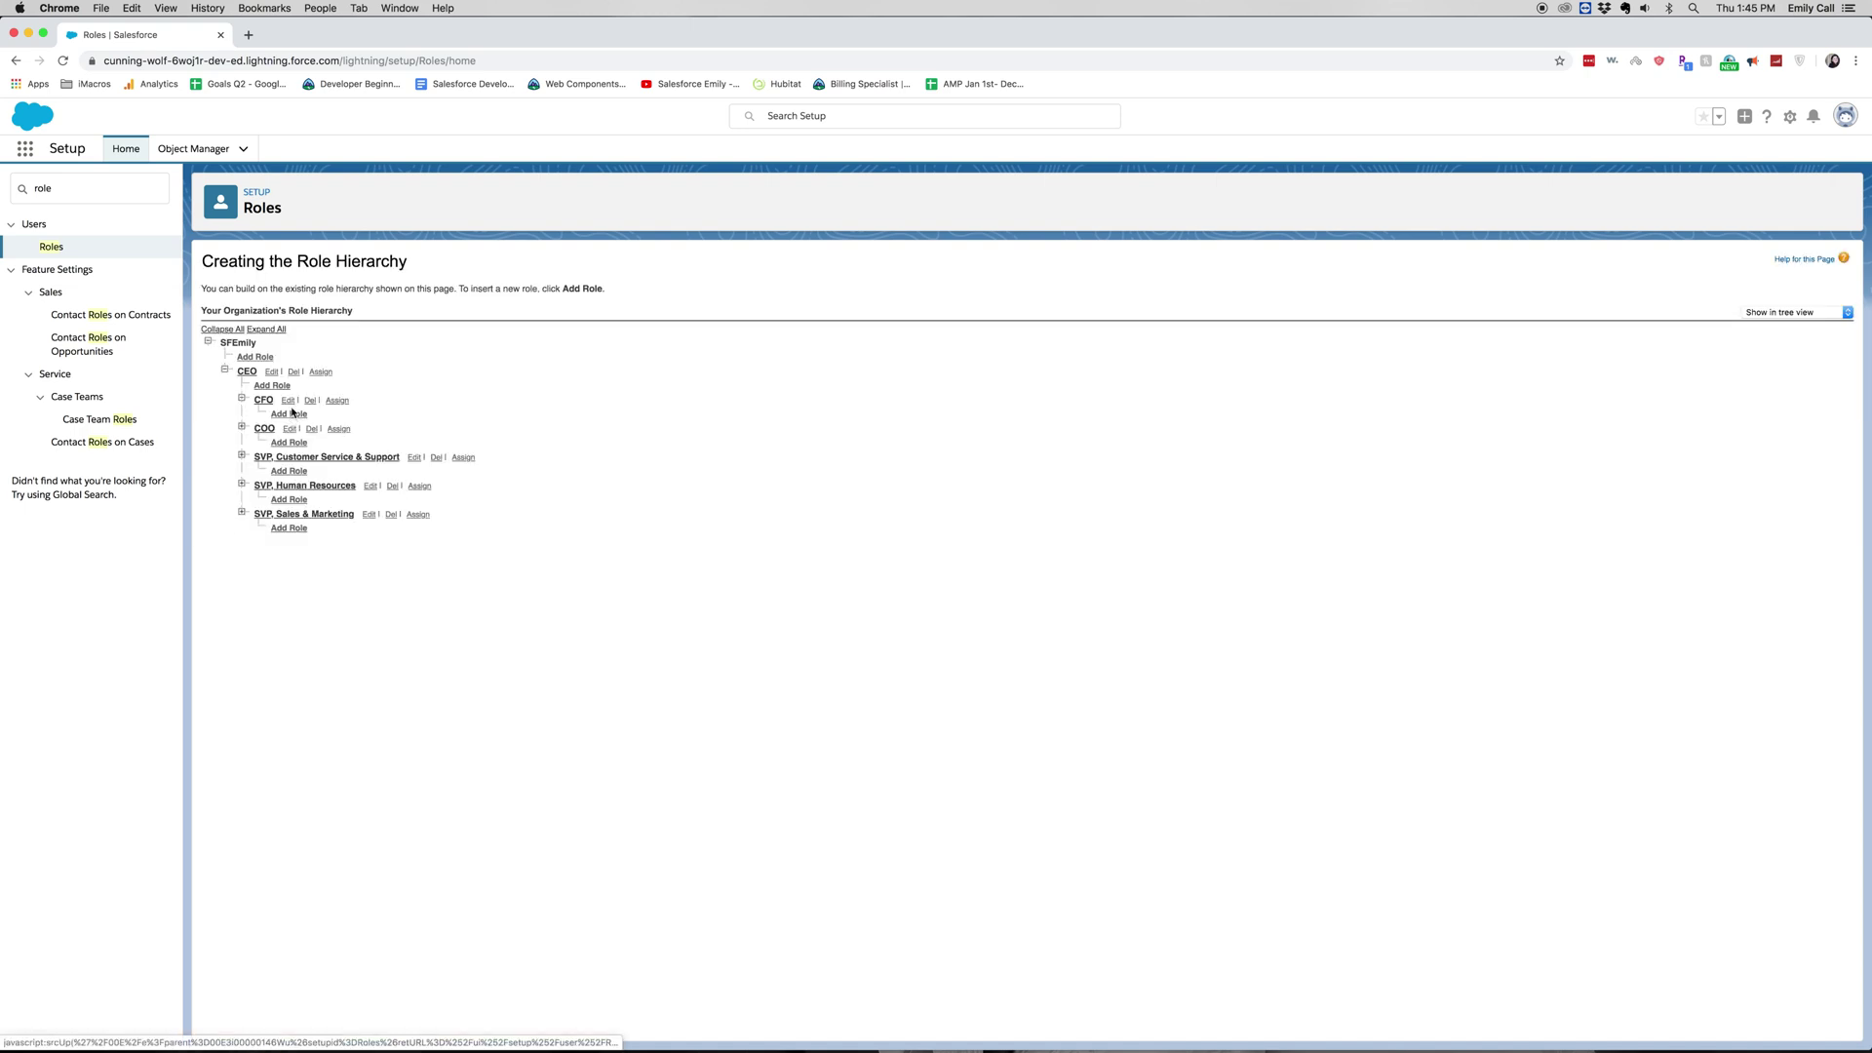
pyautogui.click(292, 417)
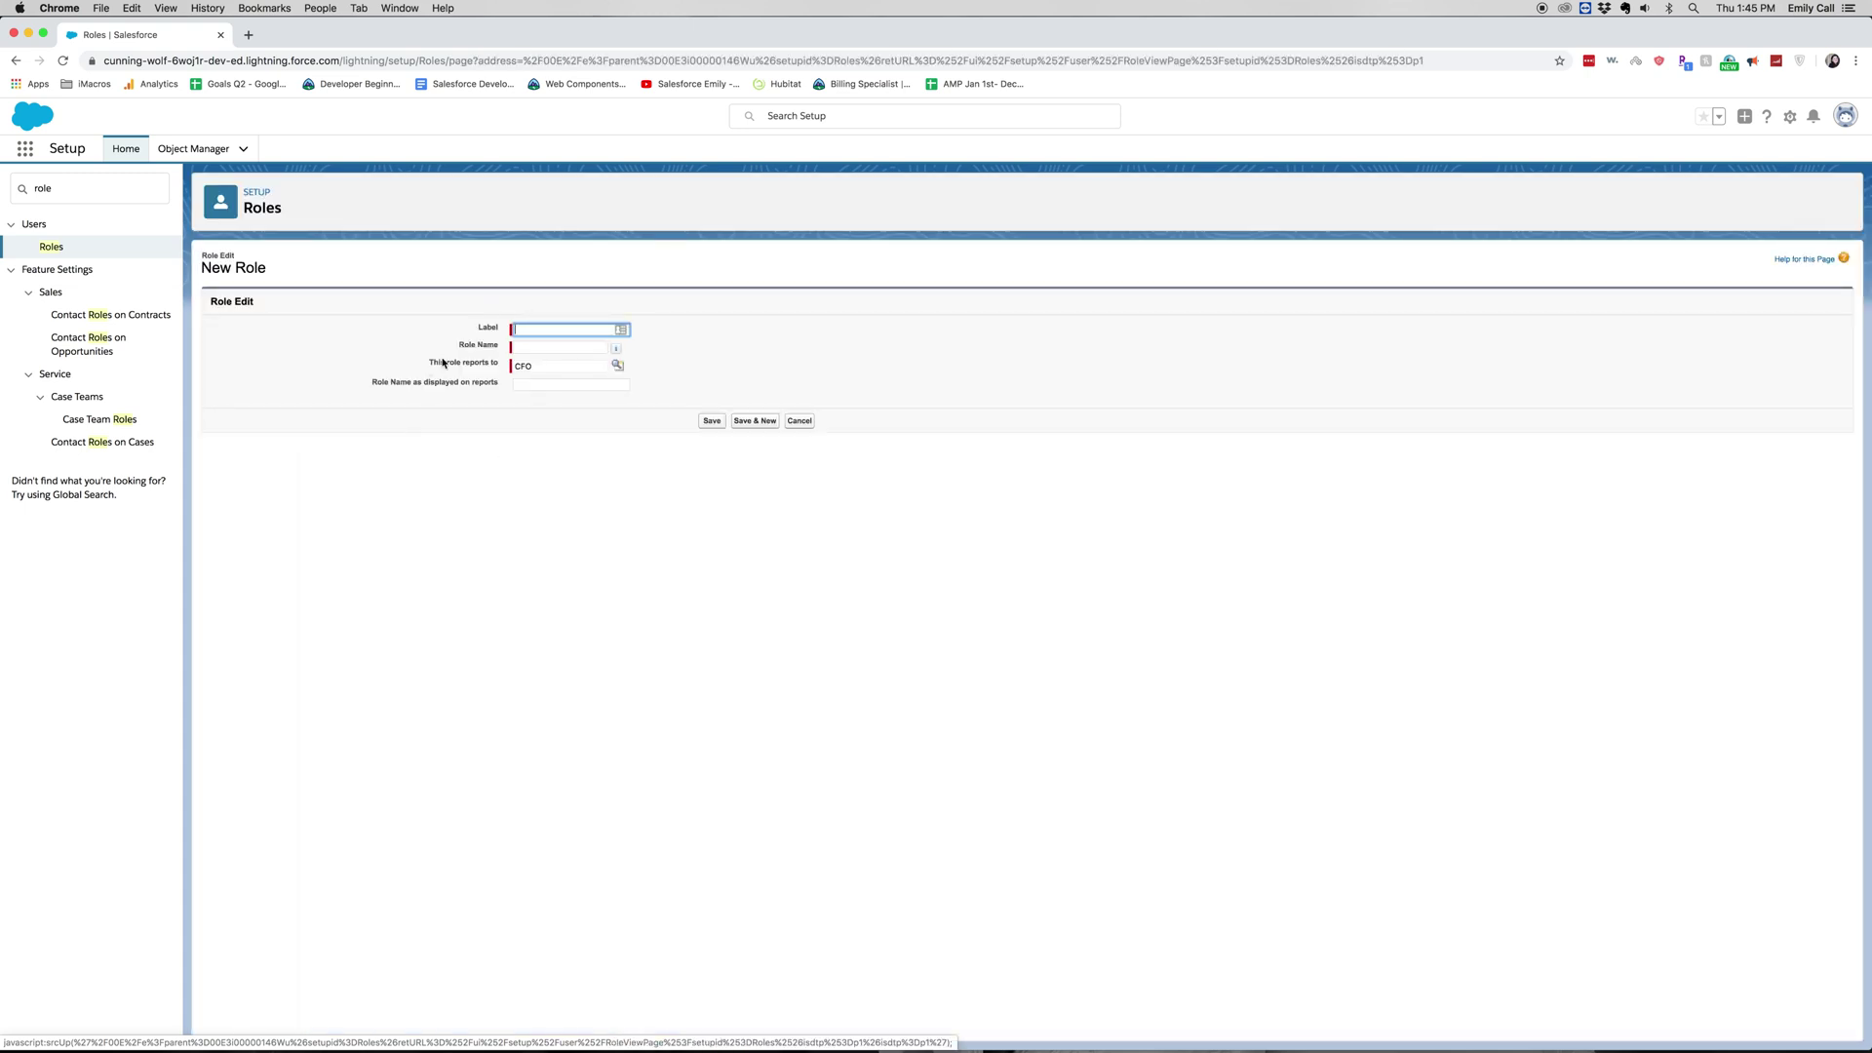
# Save a role labelled 'Financial Analysts A' reporting to CFO, with the role name auto-filled
pyautogui.write('Financial Analysts A')
pyautogui.press('Tab')
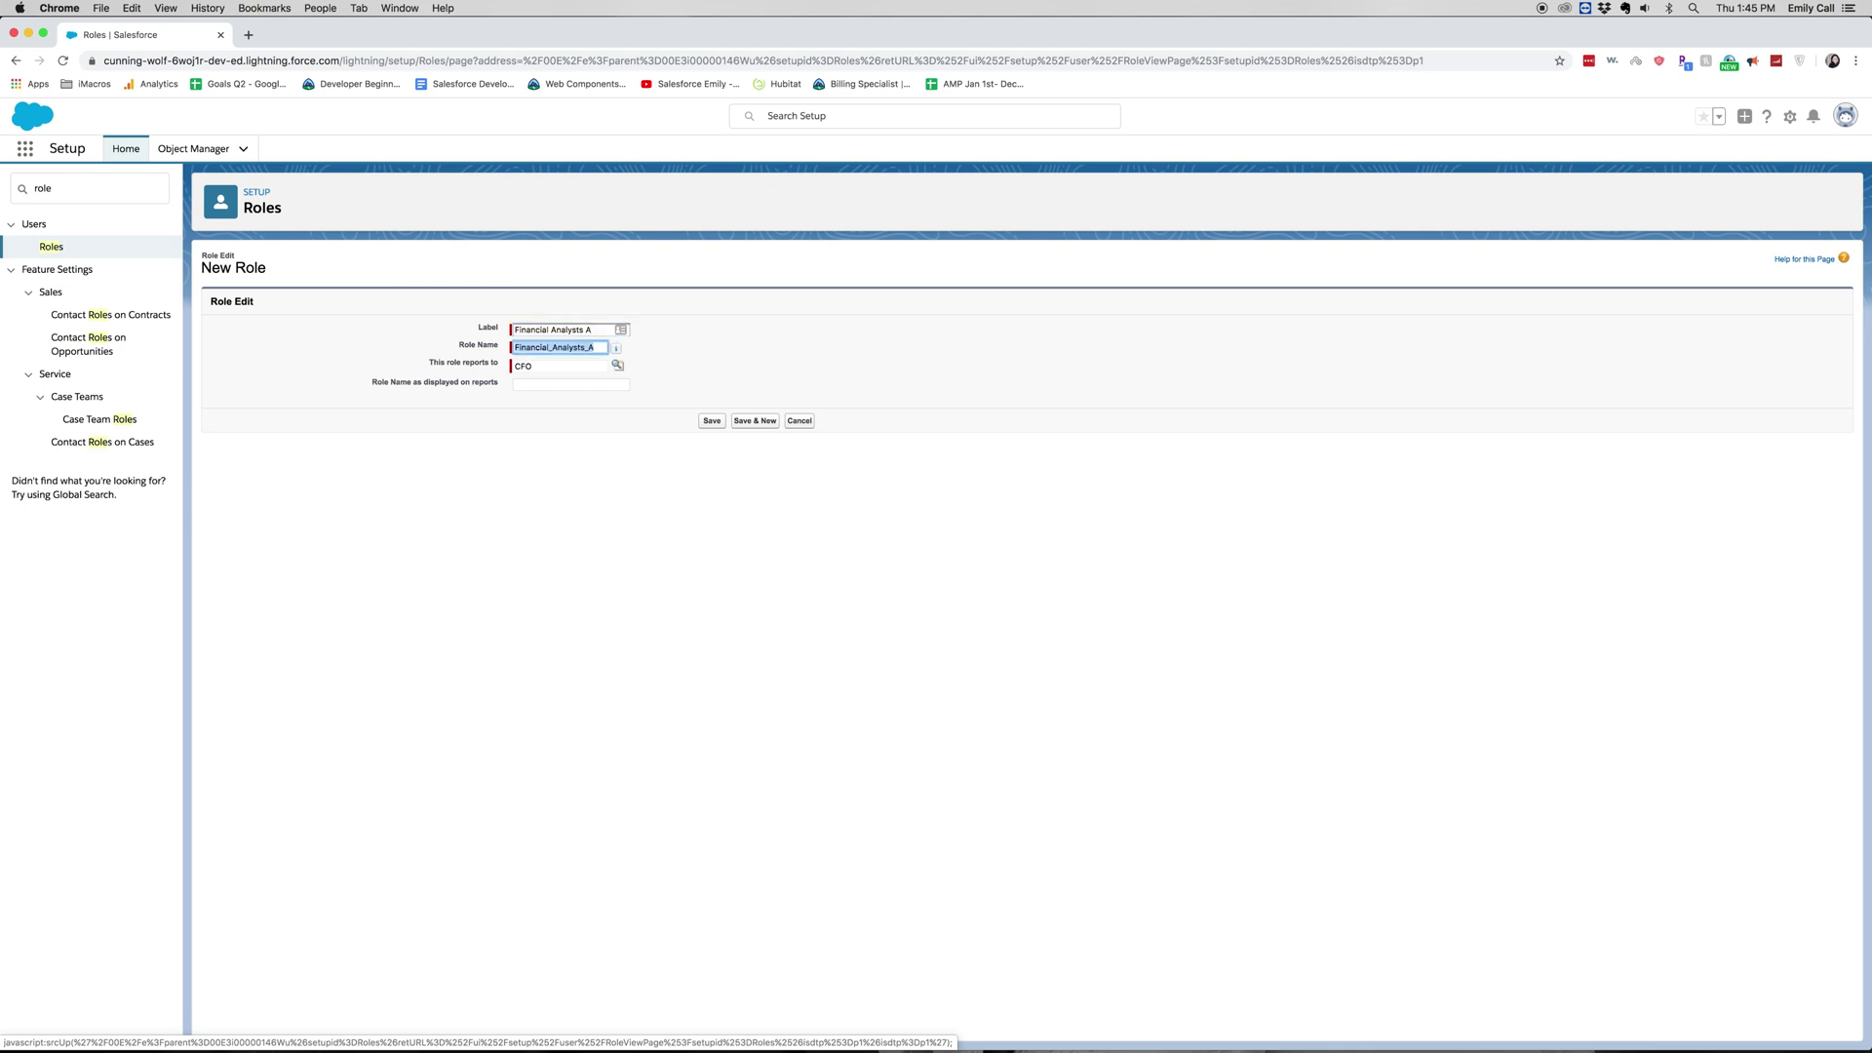
pyautogui.press('Tab')
pyautogui.press('Tab')
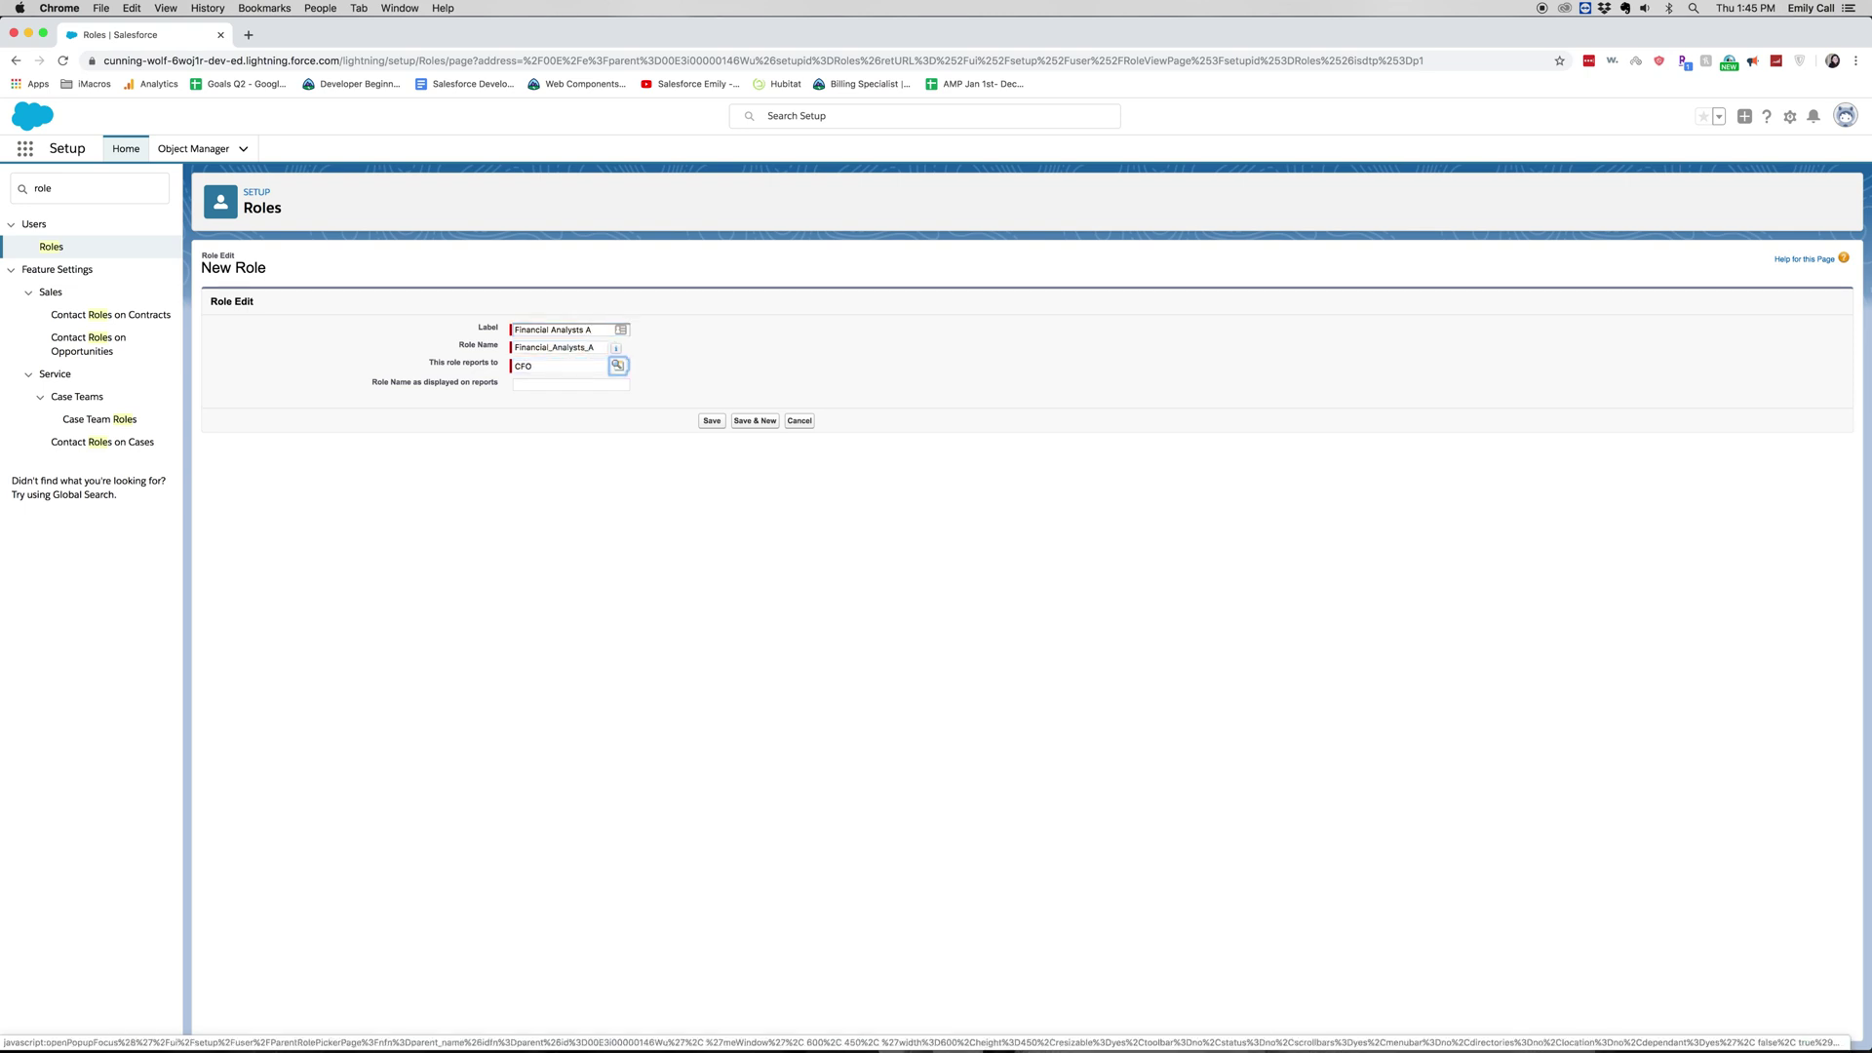
pyautogui.press('Tab')
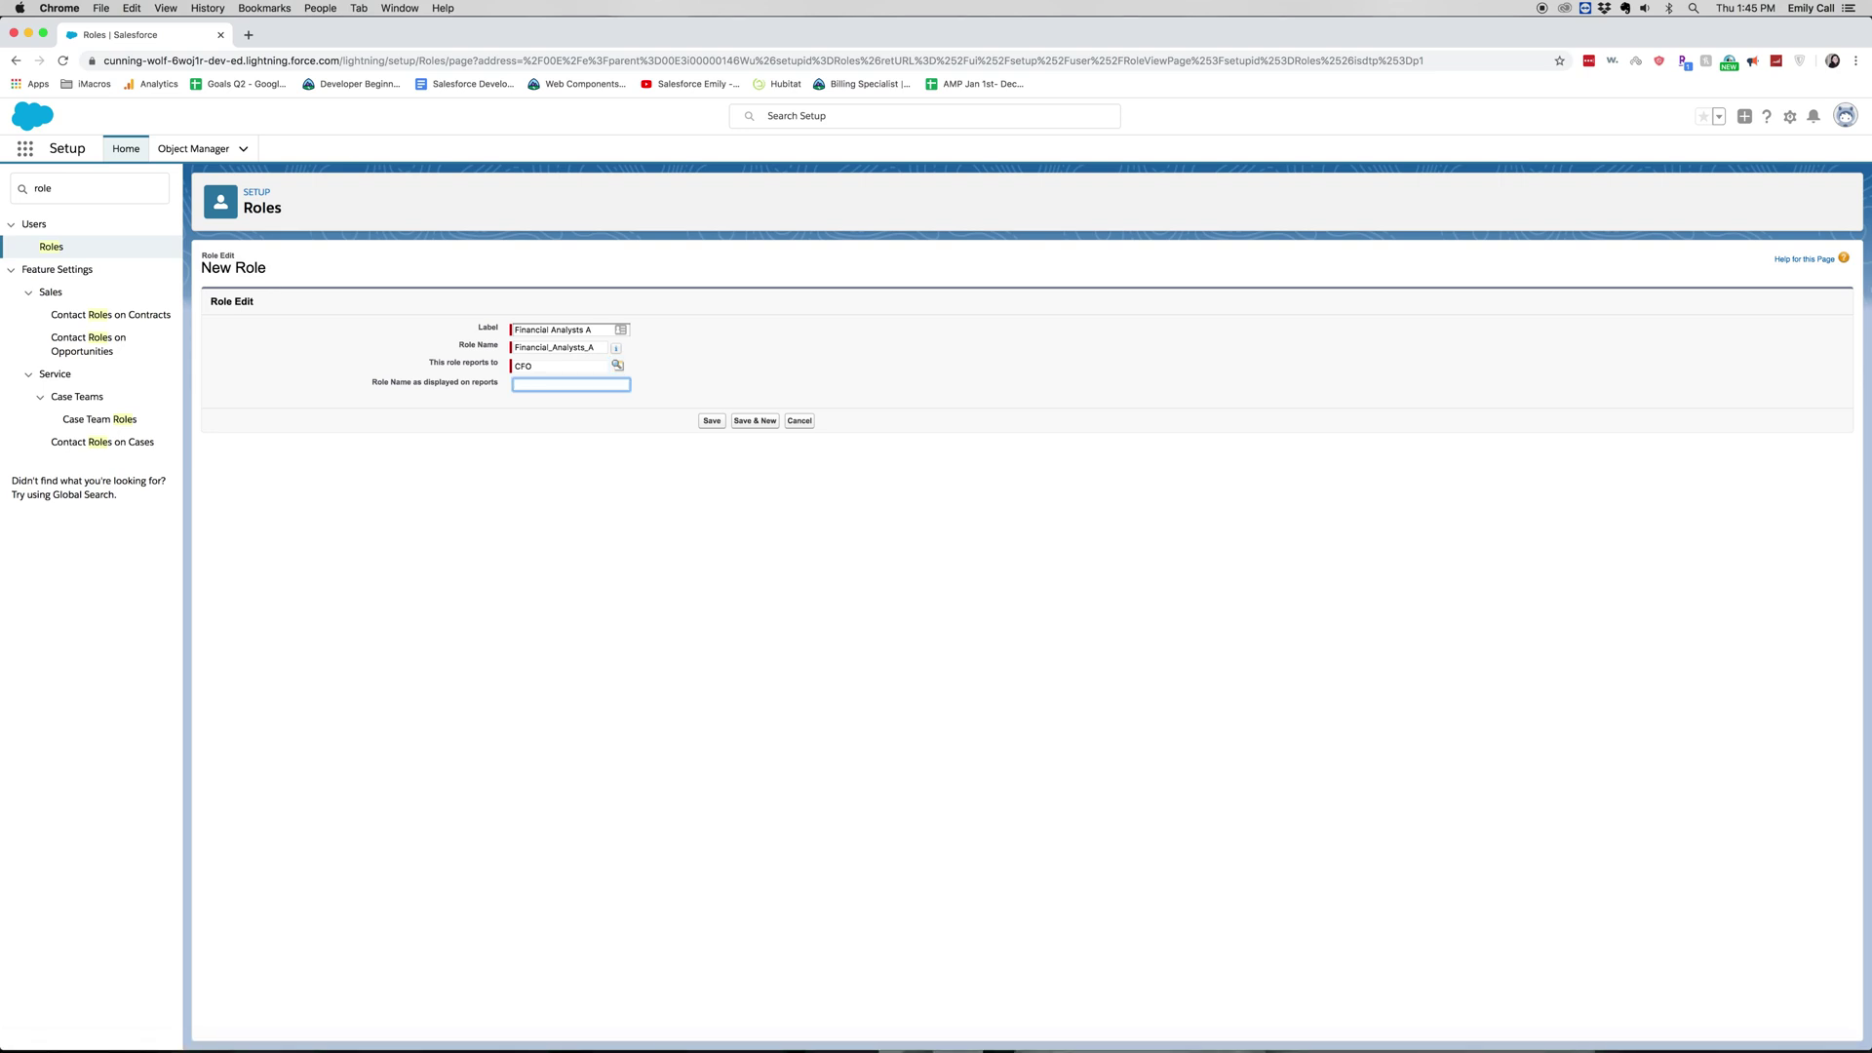
pyautogui.click(712, 422)
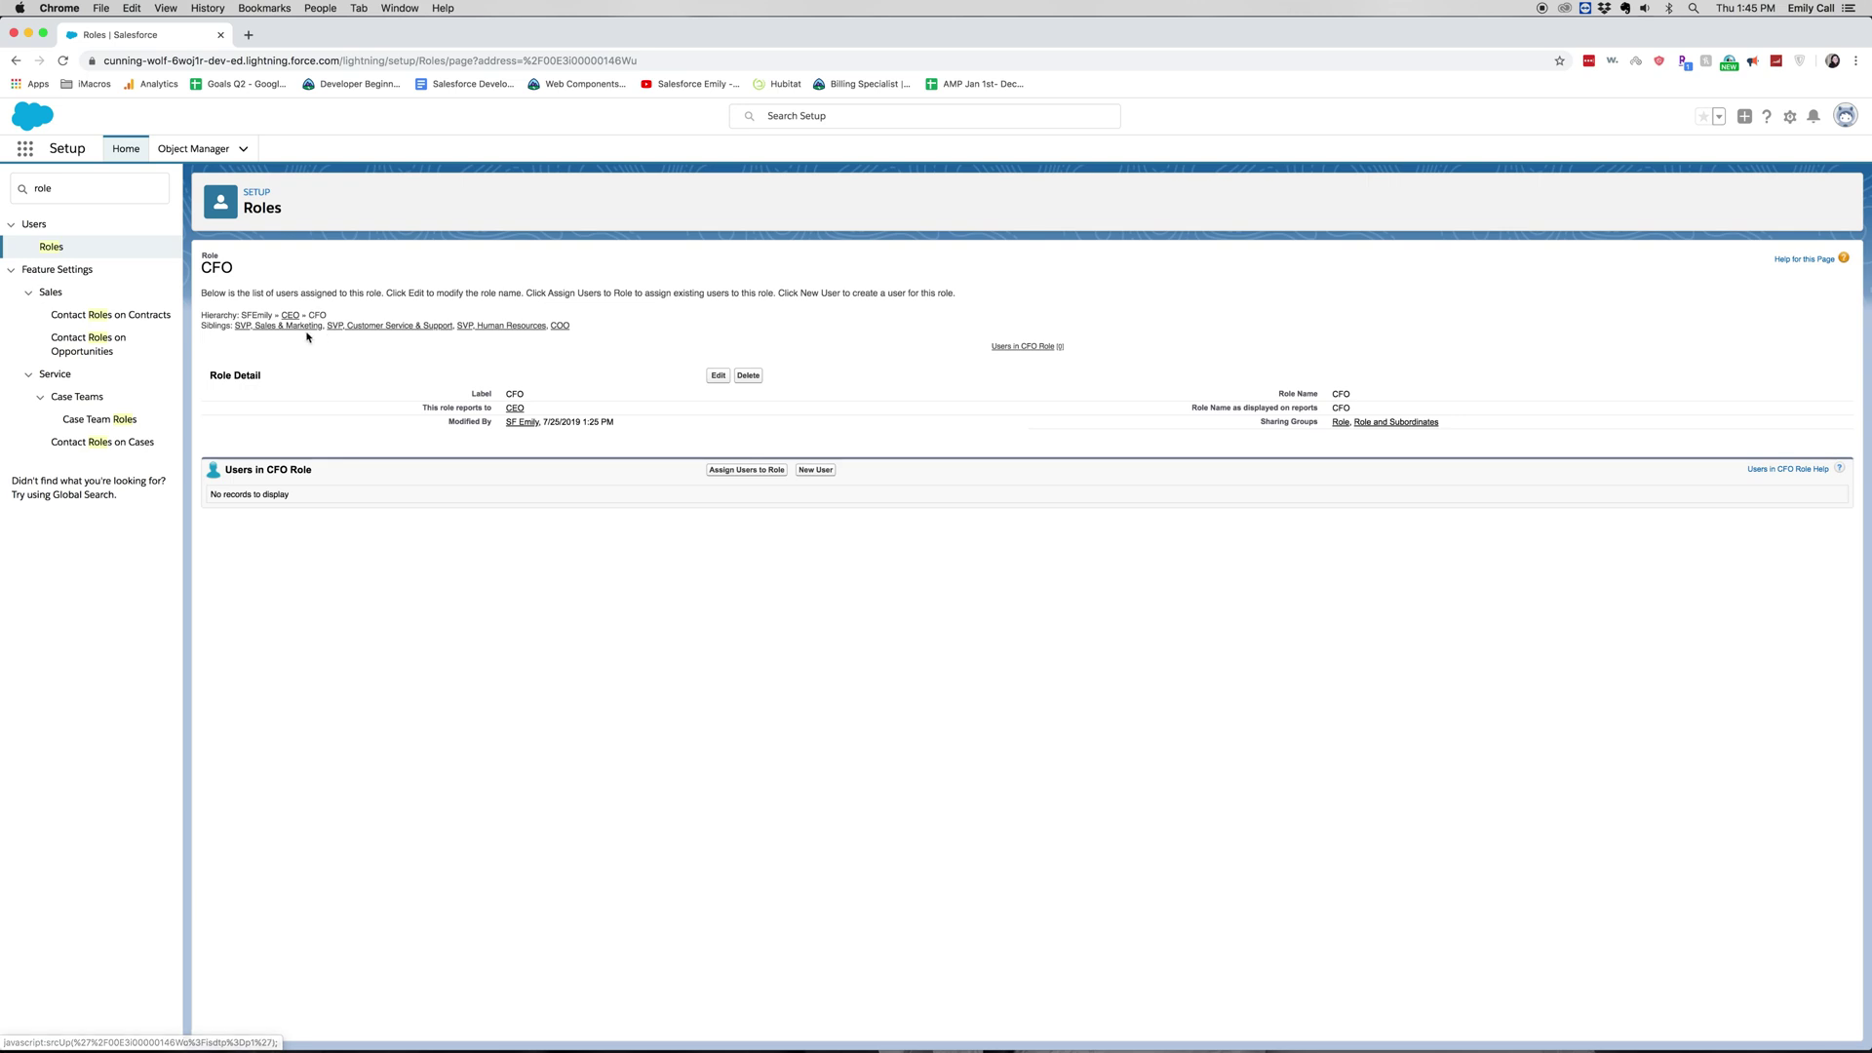
# Add and save a 'Financial Analysts B' role under Financial Analysts A in the hierarchy
pyautogui.click(42, 245)
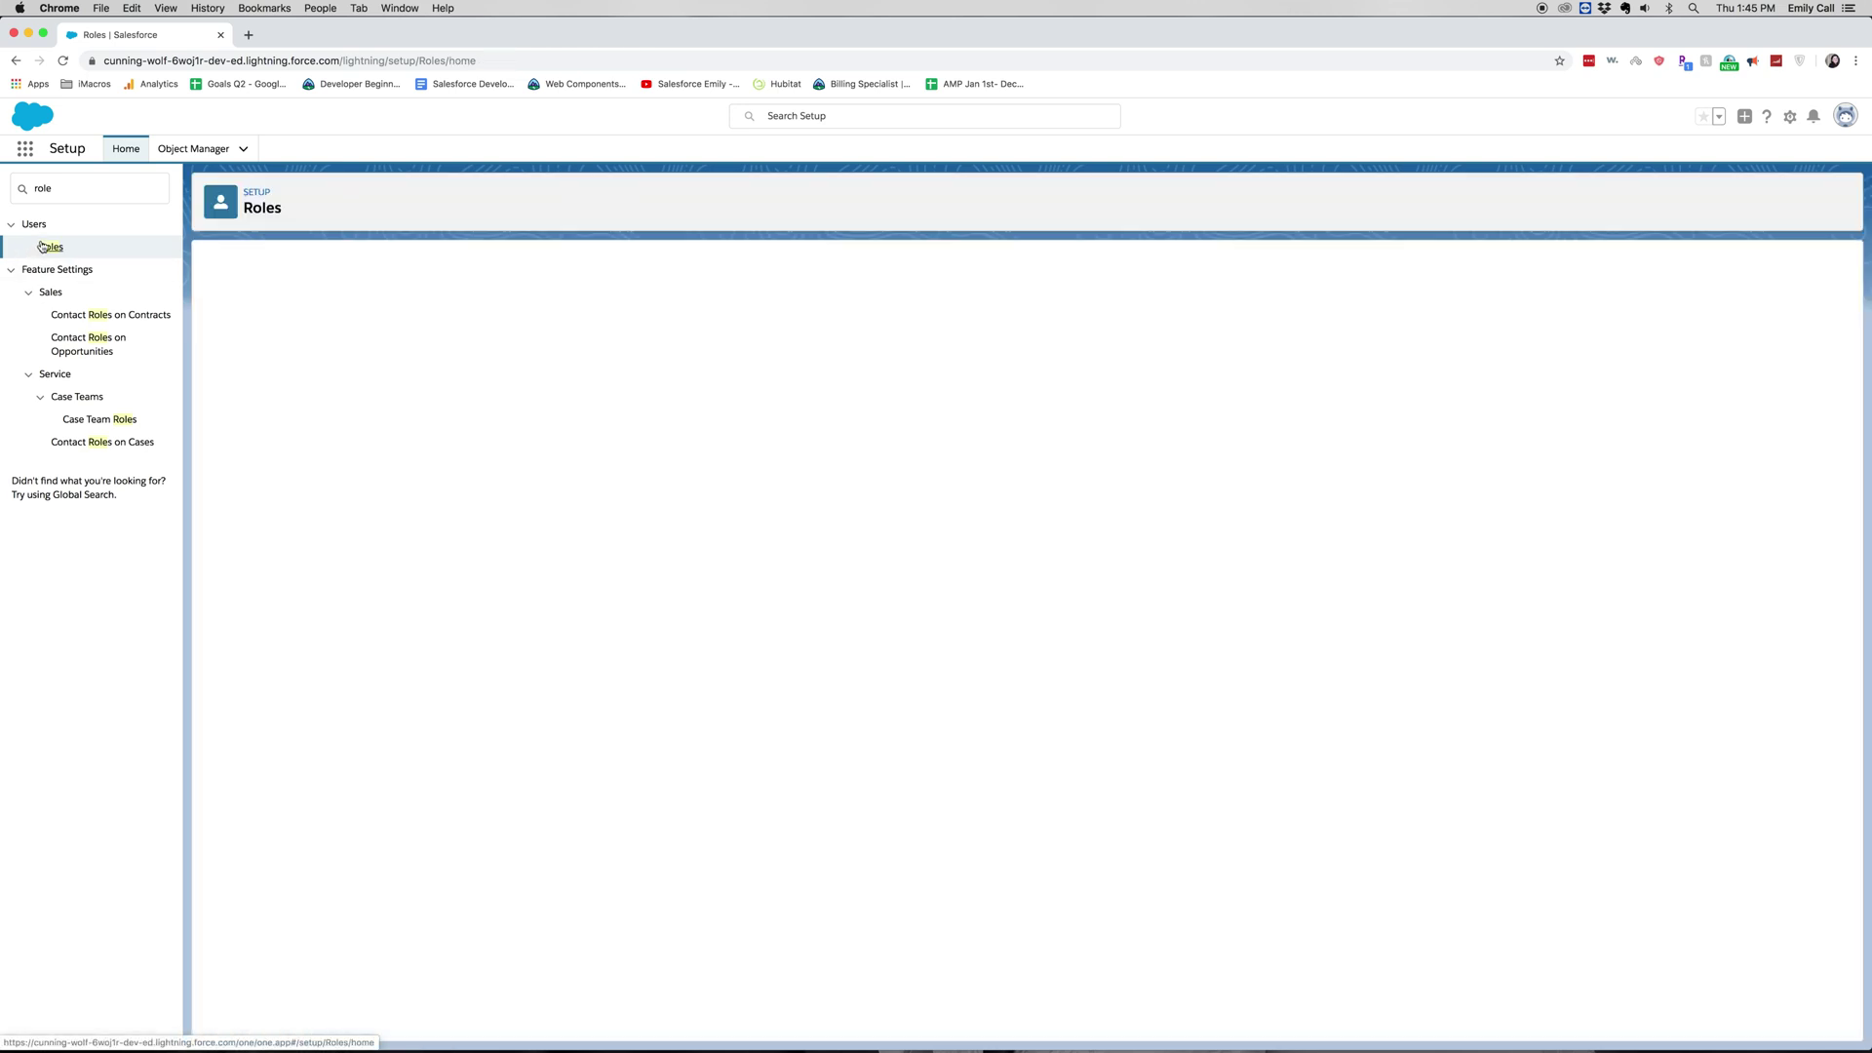
pyautogui.click(1004, 549)
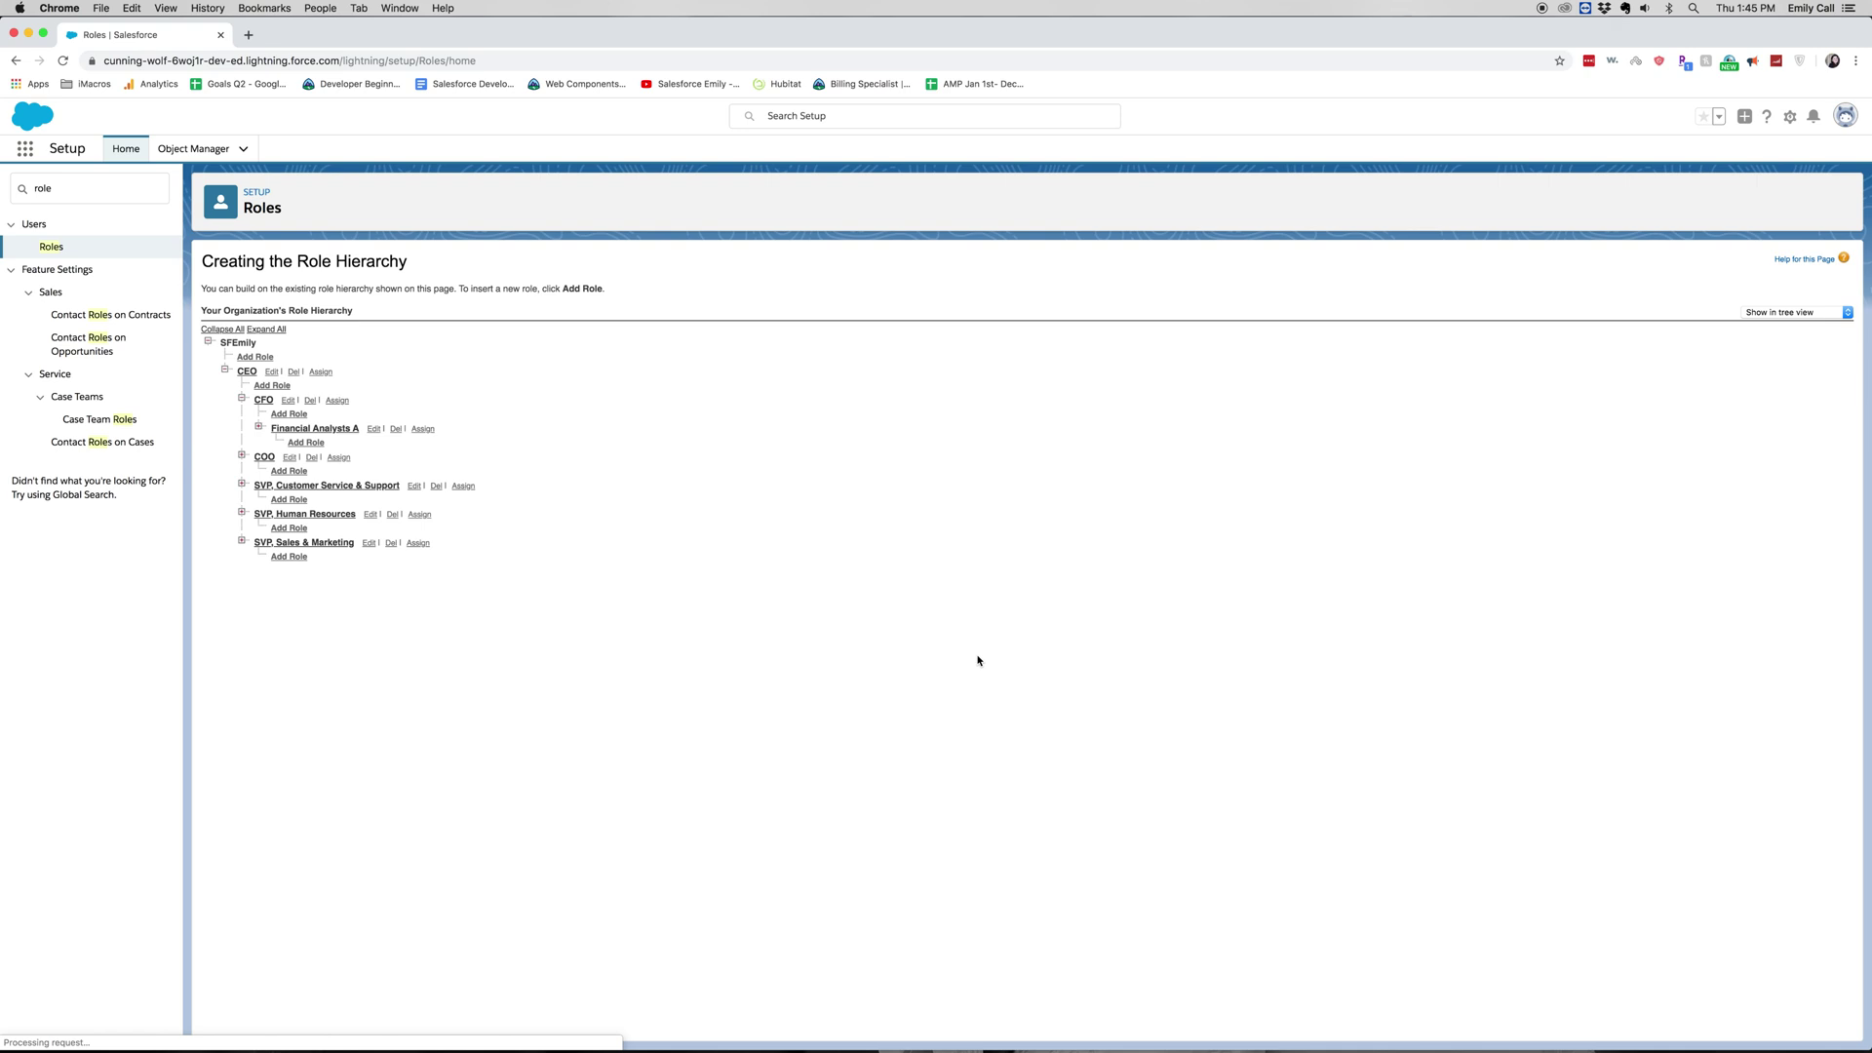
pyautogui.click(298, 443)
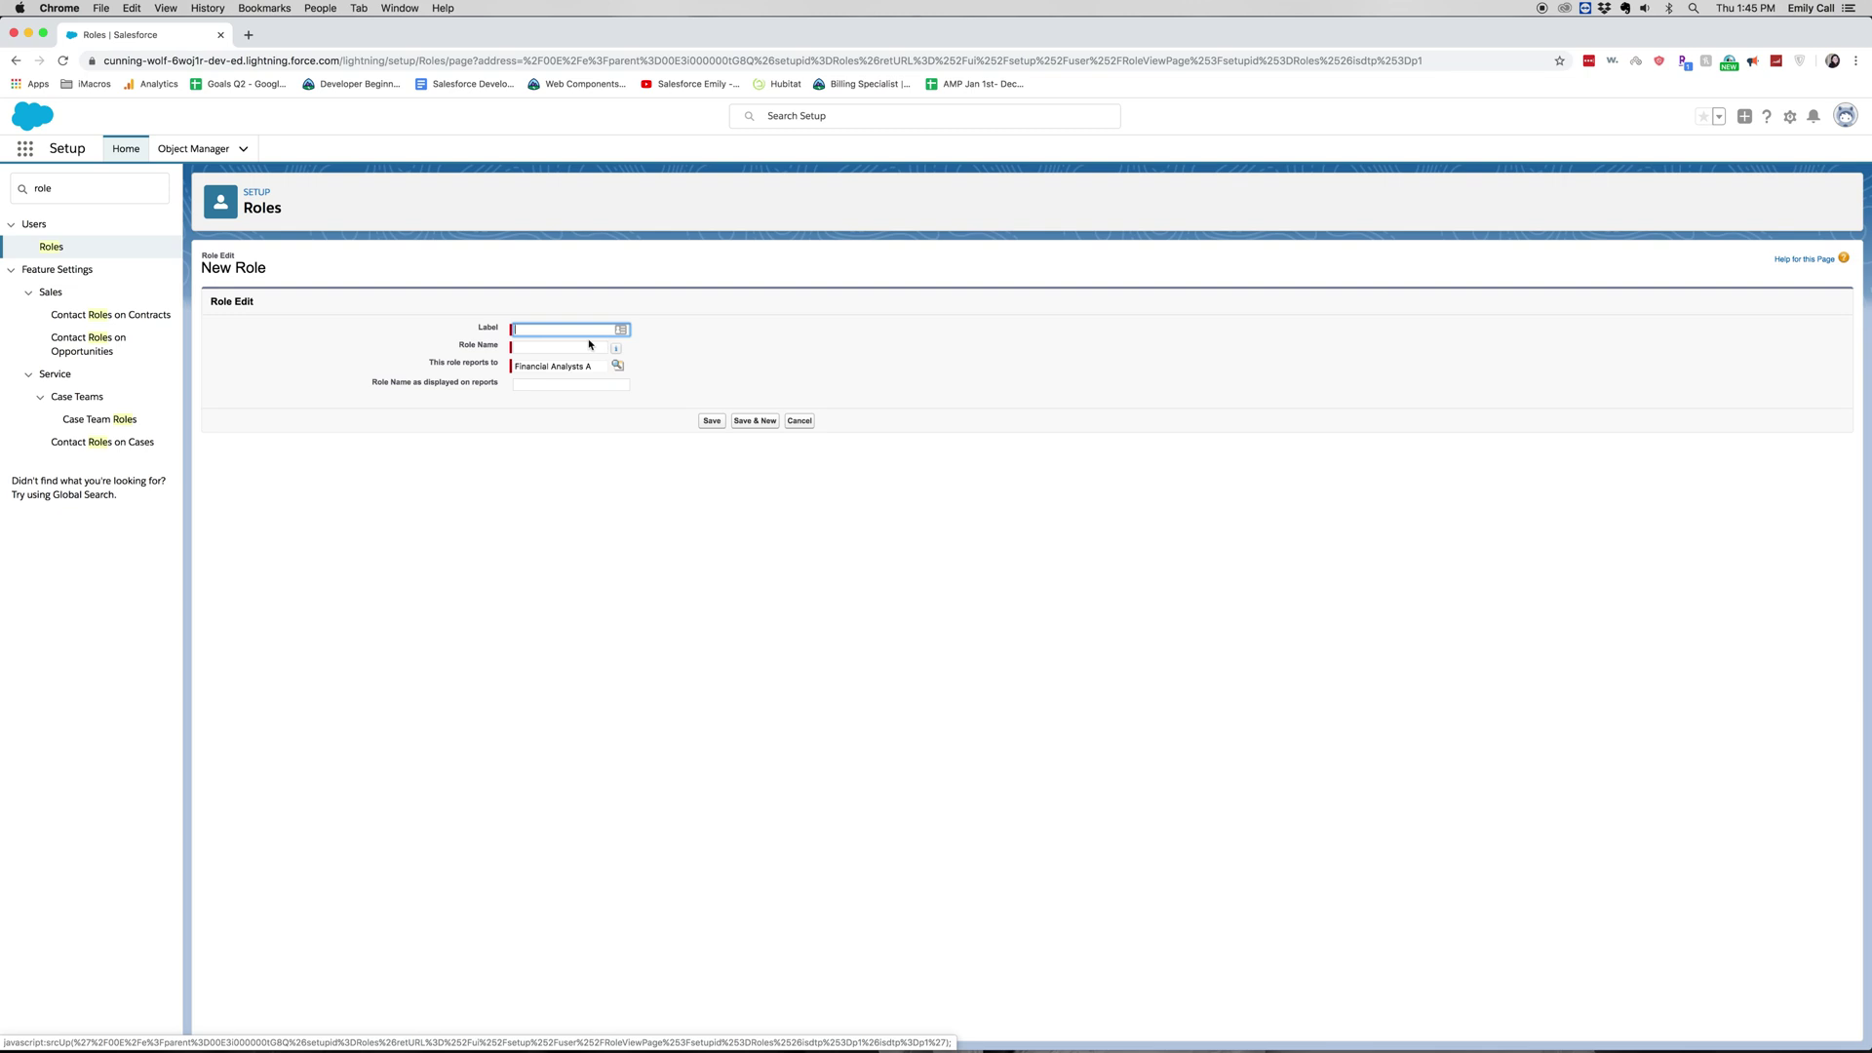
pyautogui.write('Financia')
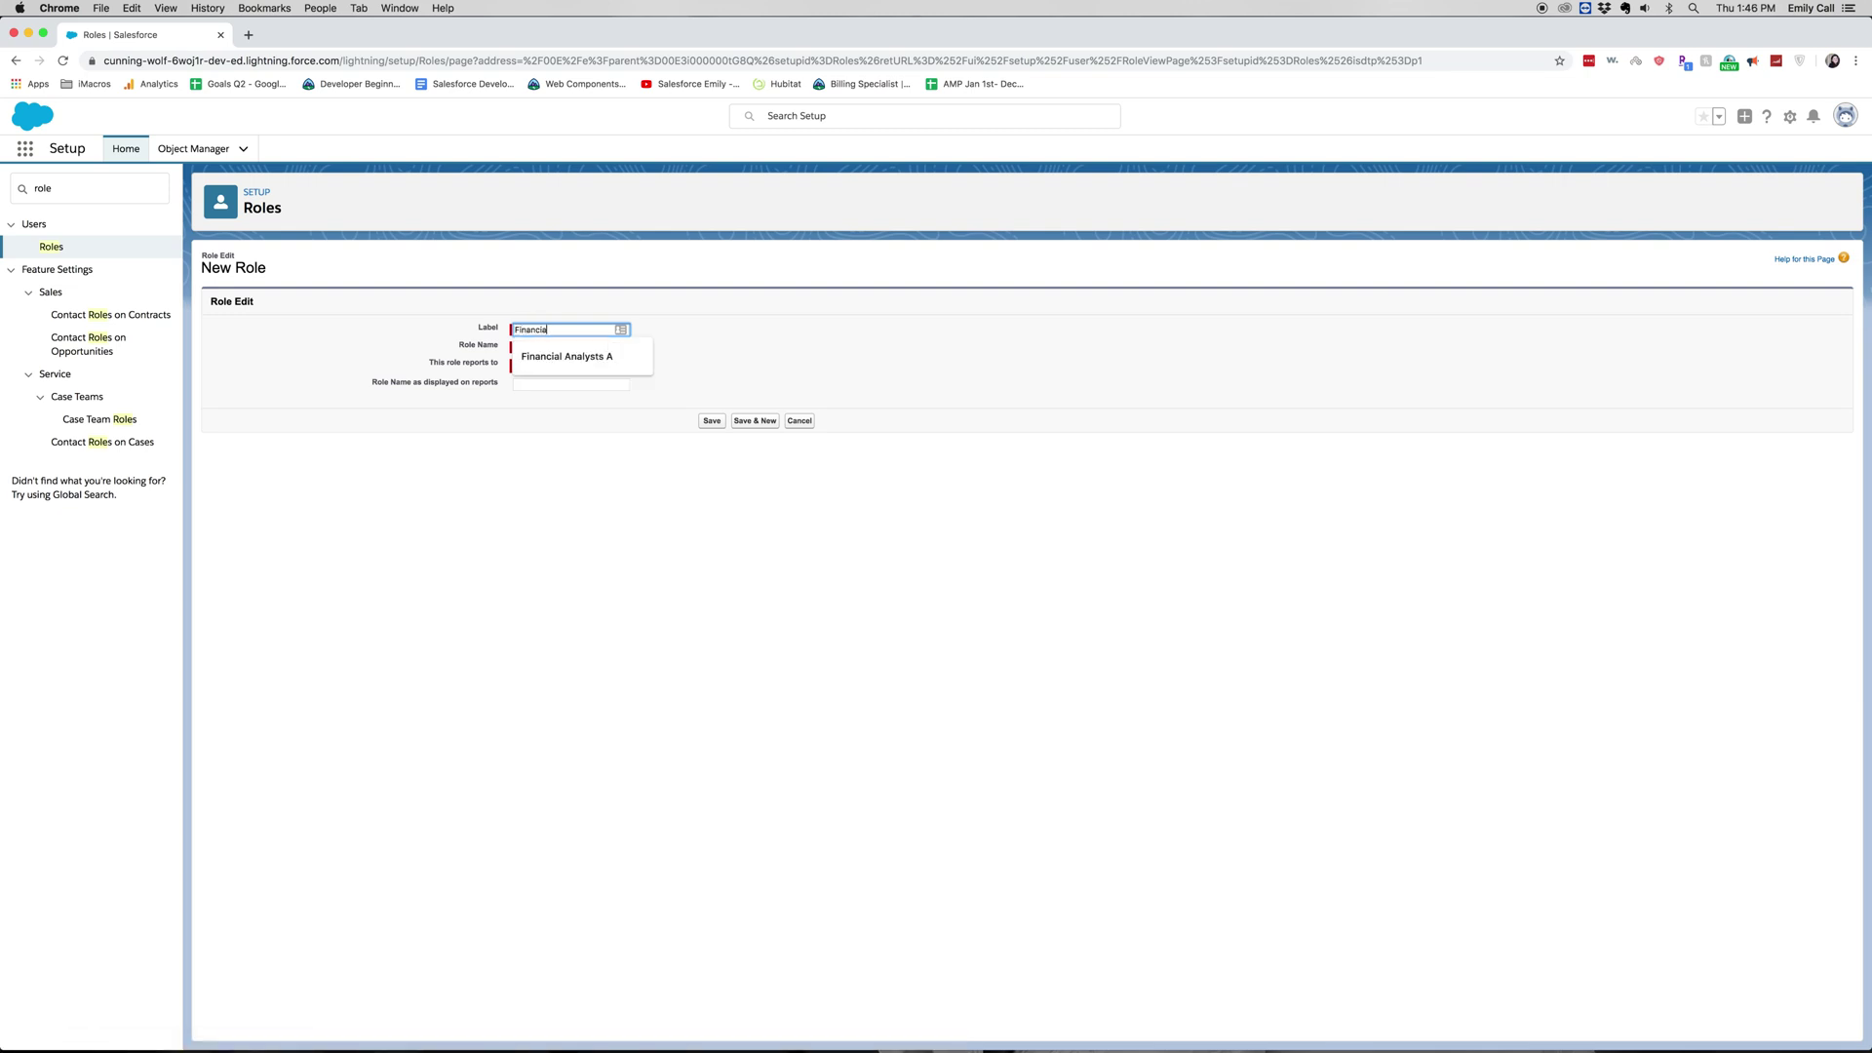
pyautogui.write('l Analysts B')
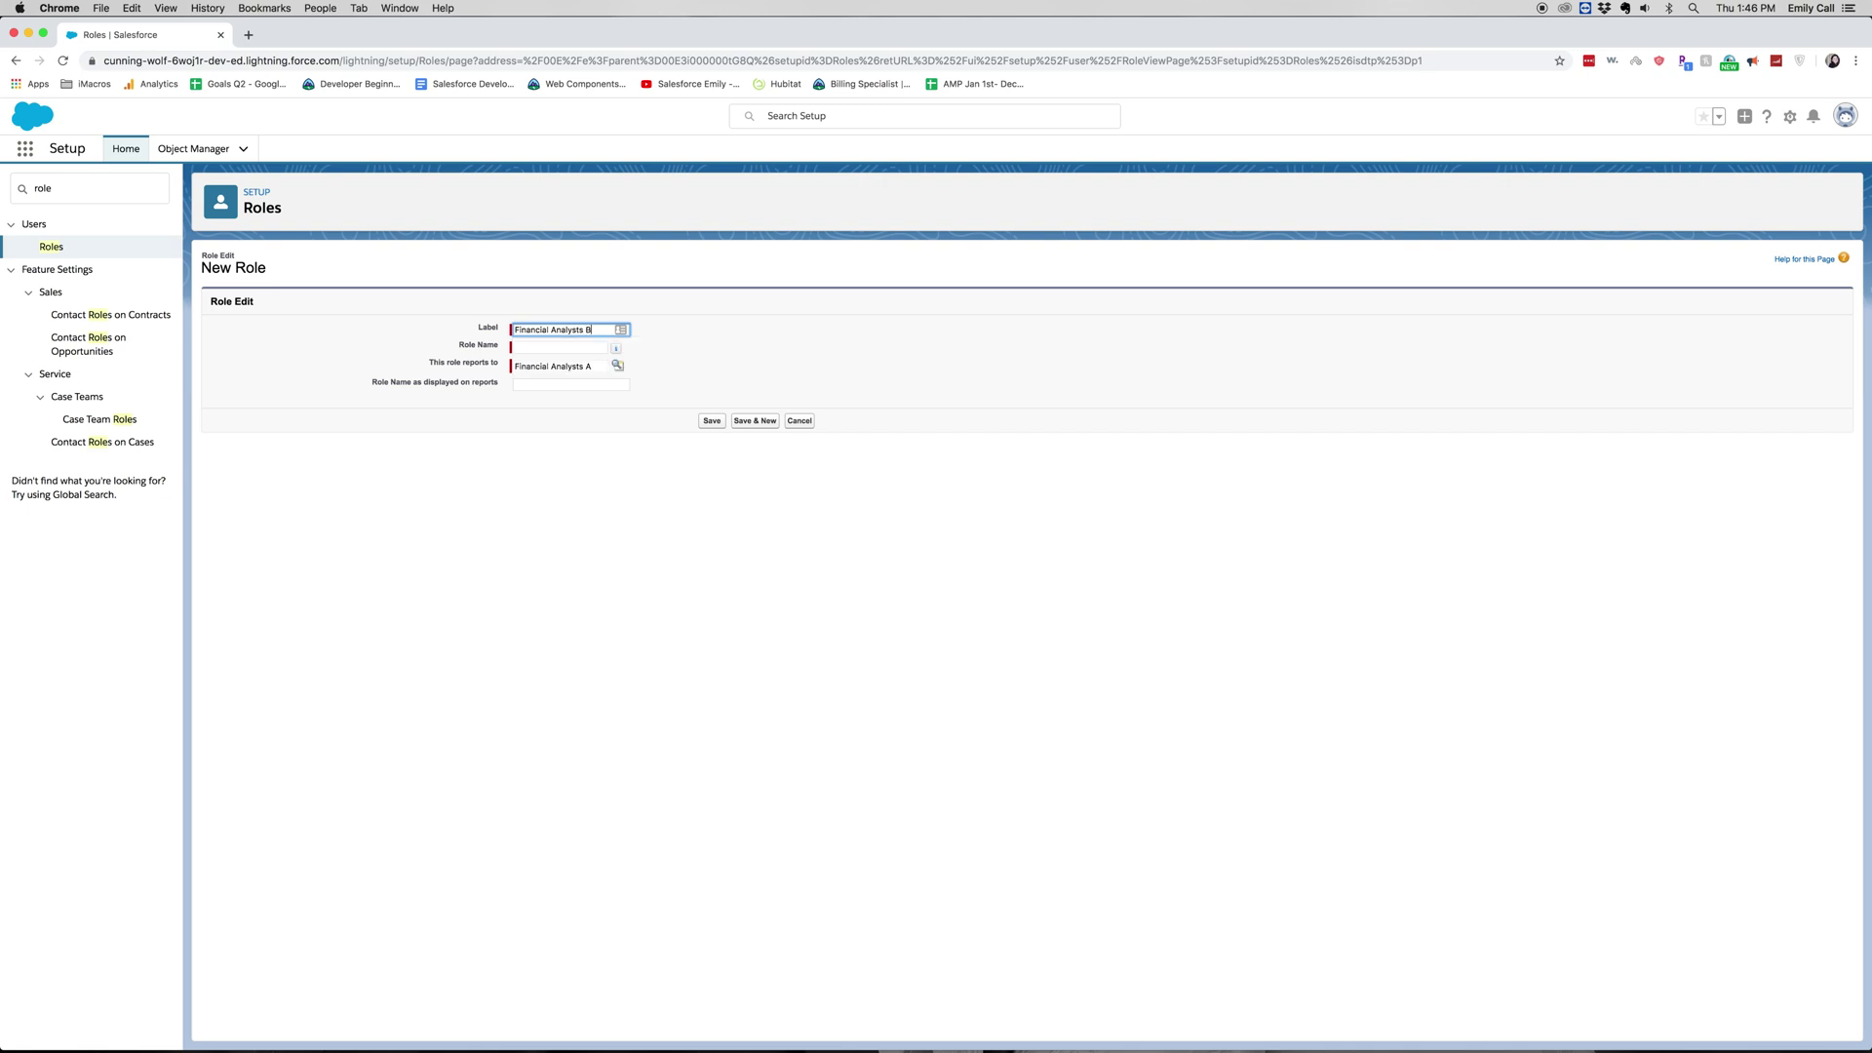
pyautogui.press('Tab')
pyautogui.press('Tab')
pyautogui.press('Tab')
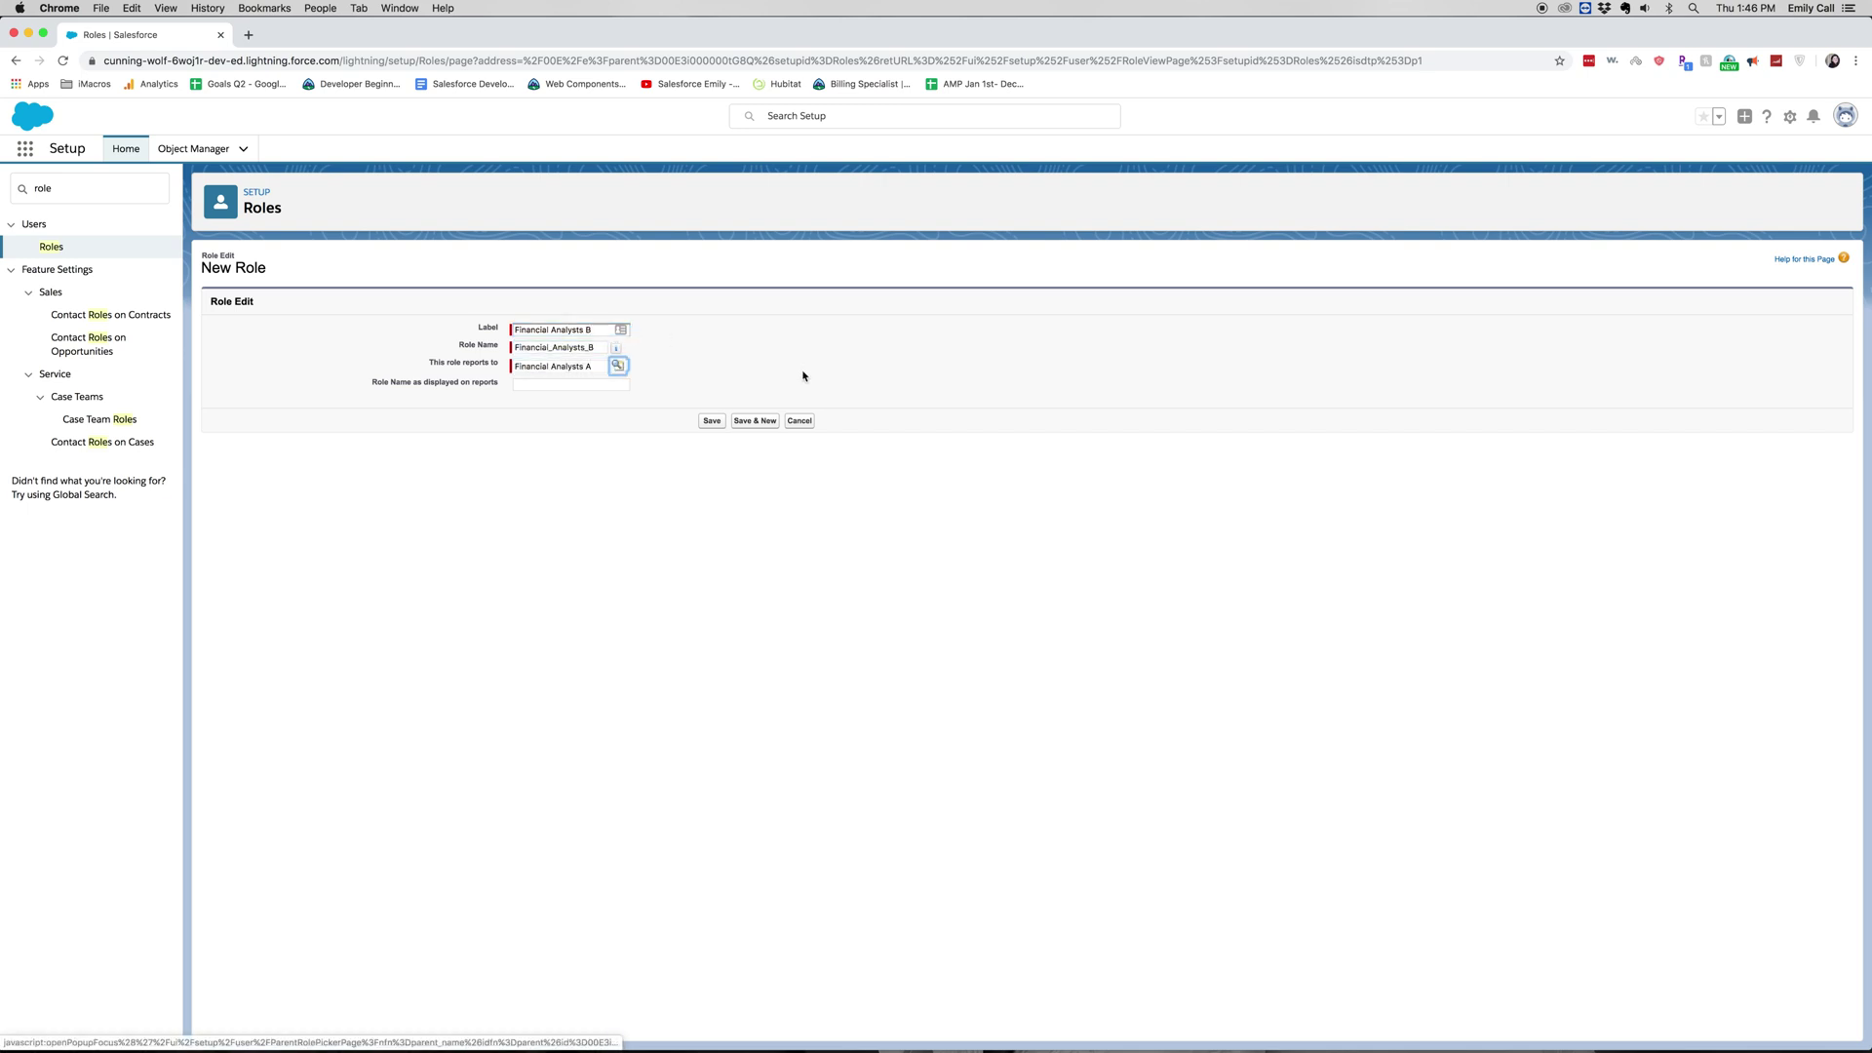
pyautogui.click(711, 421)
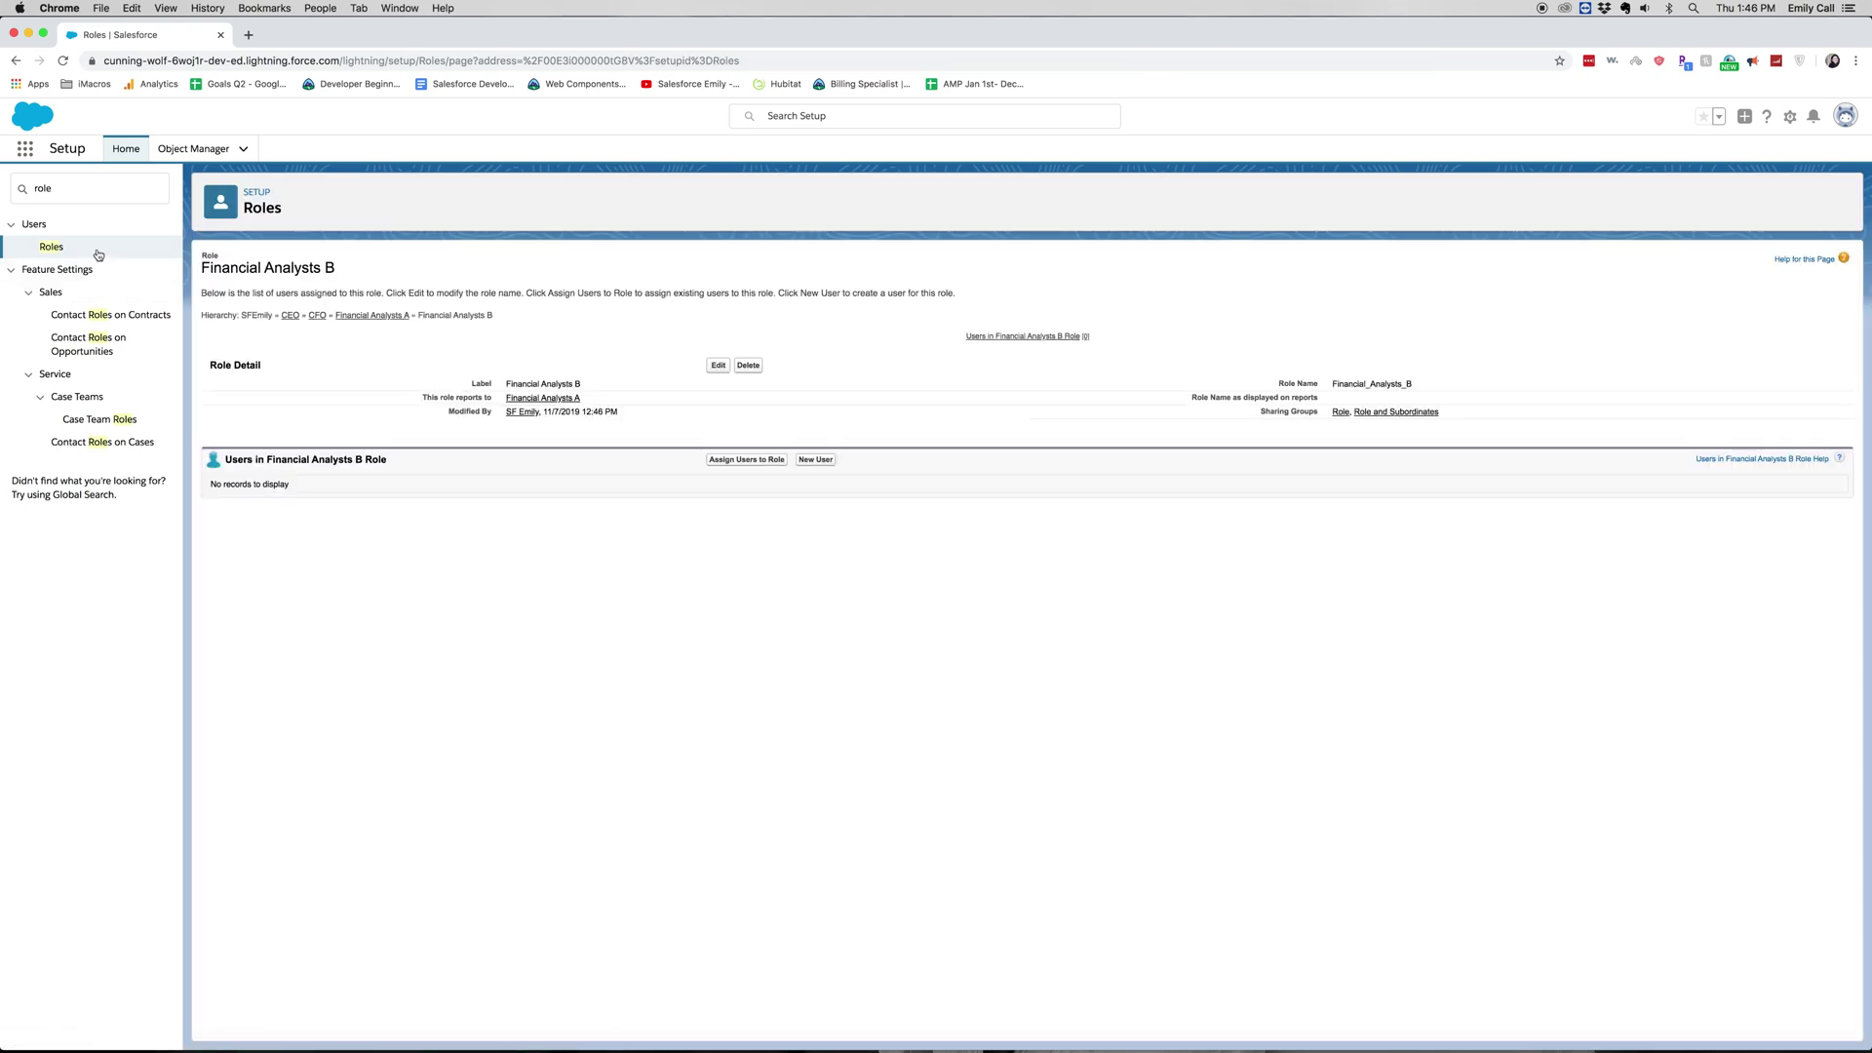
# Reopen the role hierarchy tree and toggle Financial Analysts A's child roles
pyautogui.click(52, 248)
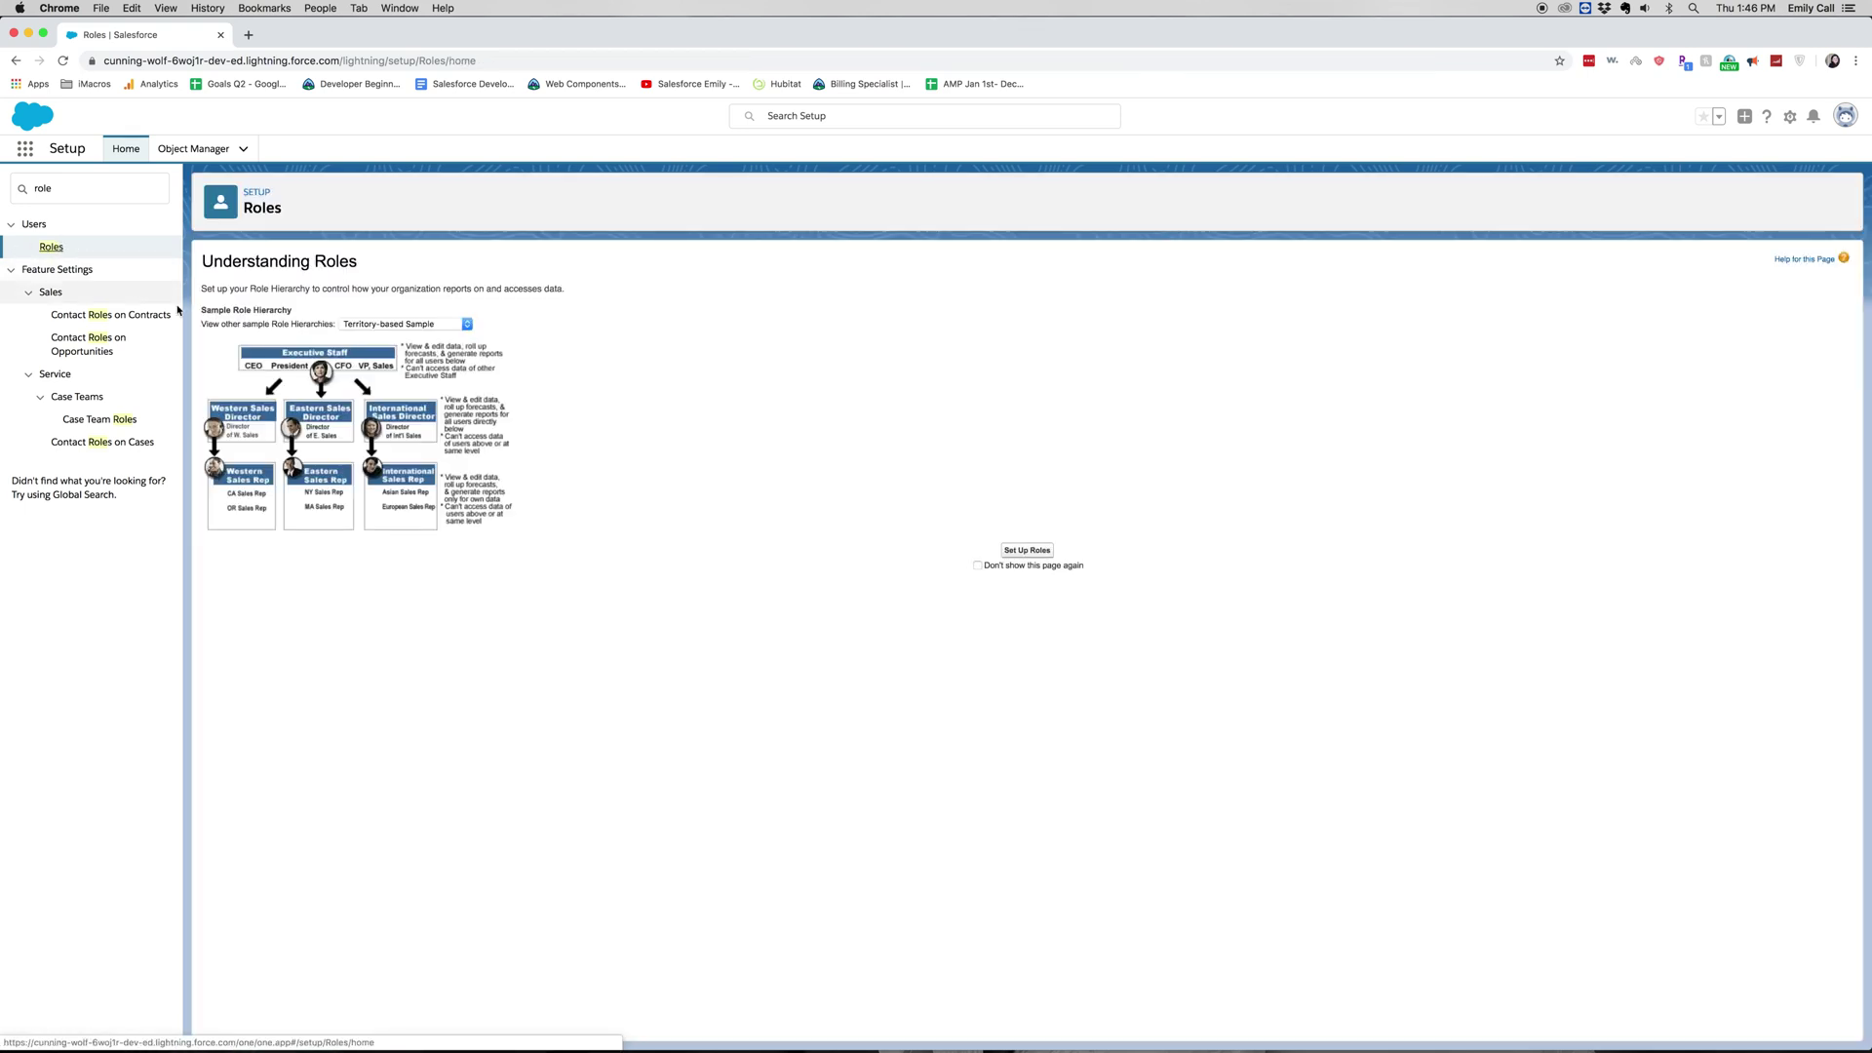
pyautogui.click(1047, 553)
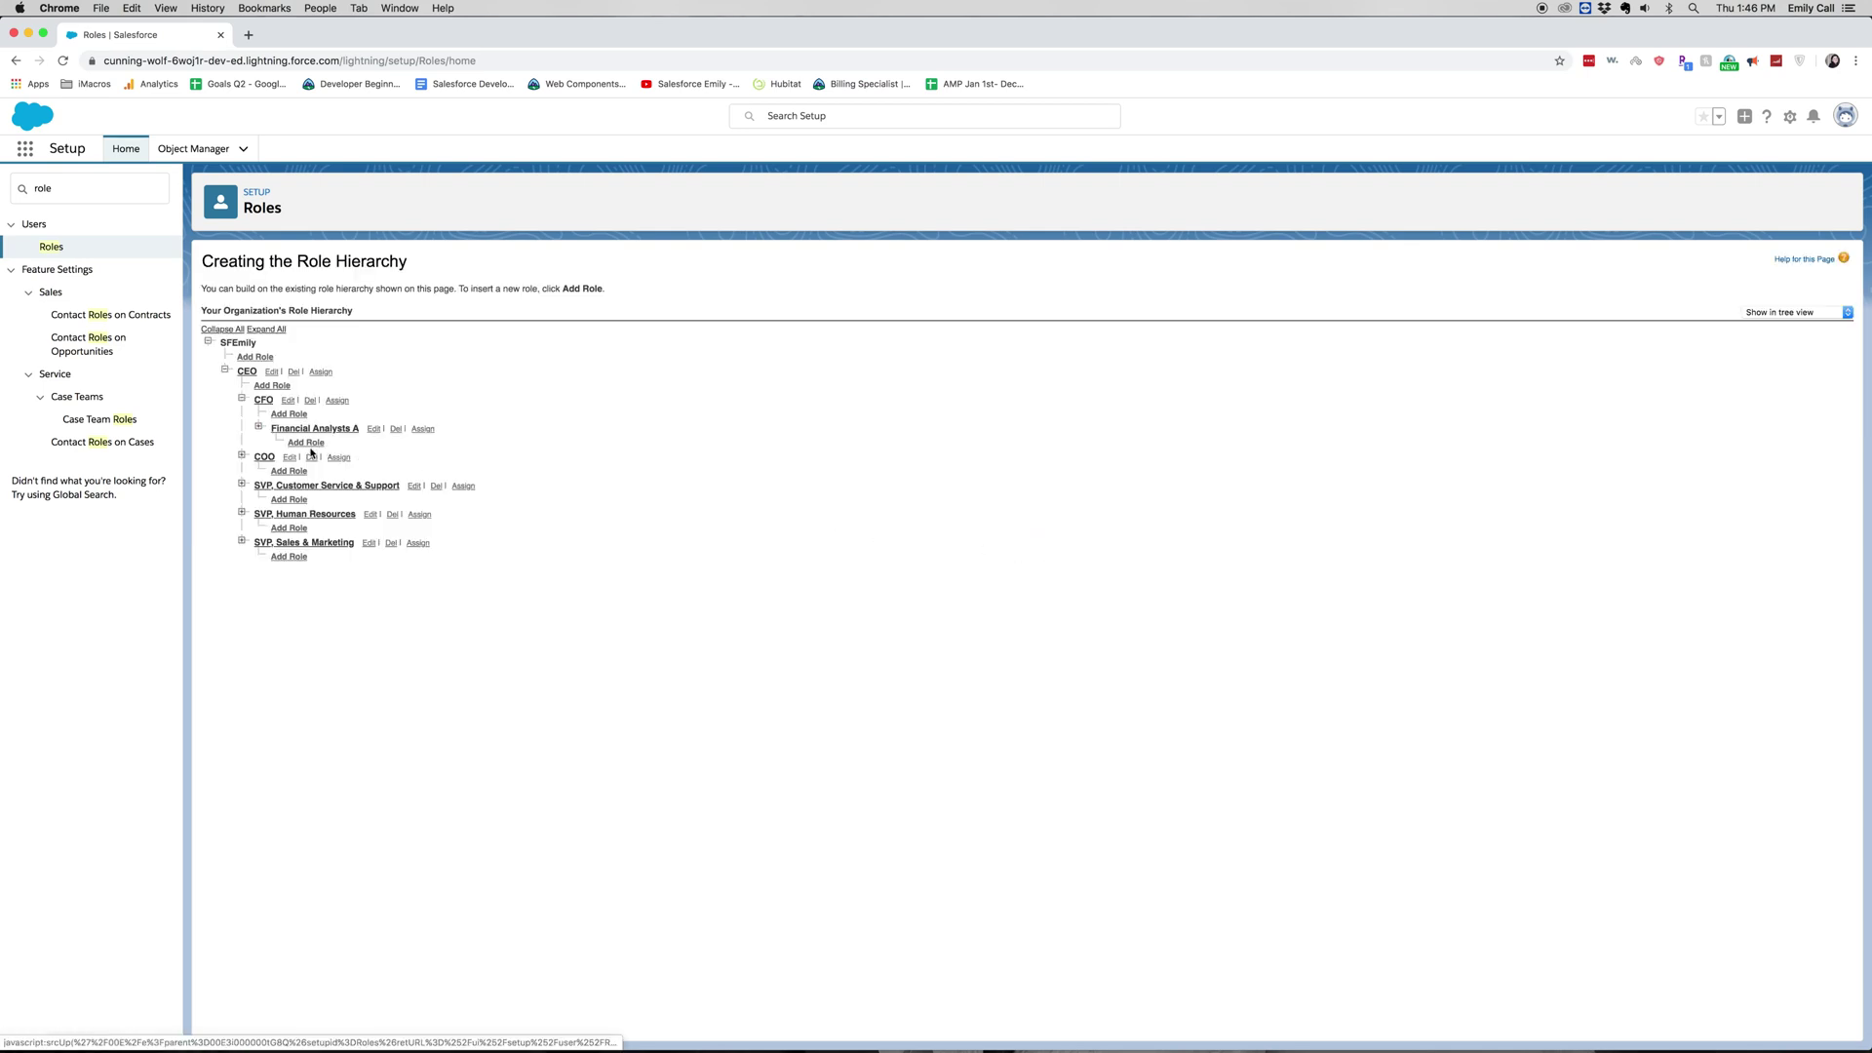
pyautogui.click(260, 428)
# Save a 'Financial Analysts A2' role under CFO and confirm it beside Financial Analysts A in the tree
pyautogui.click(259, 428)
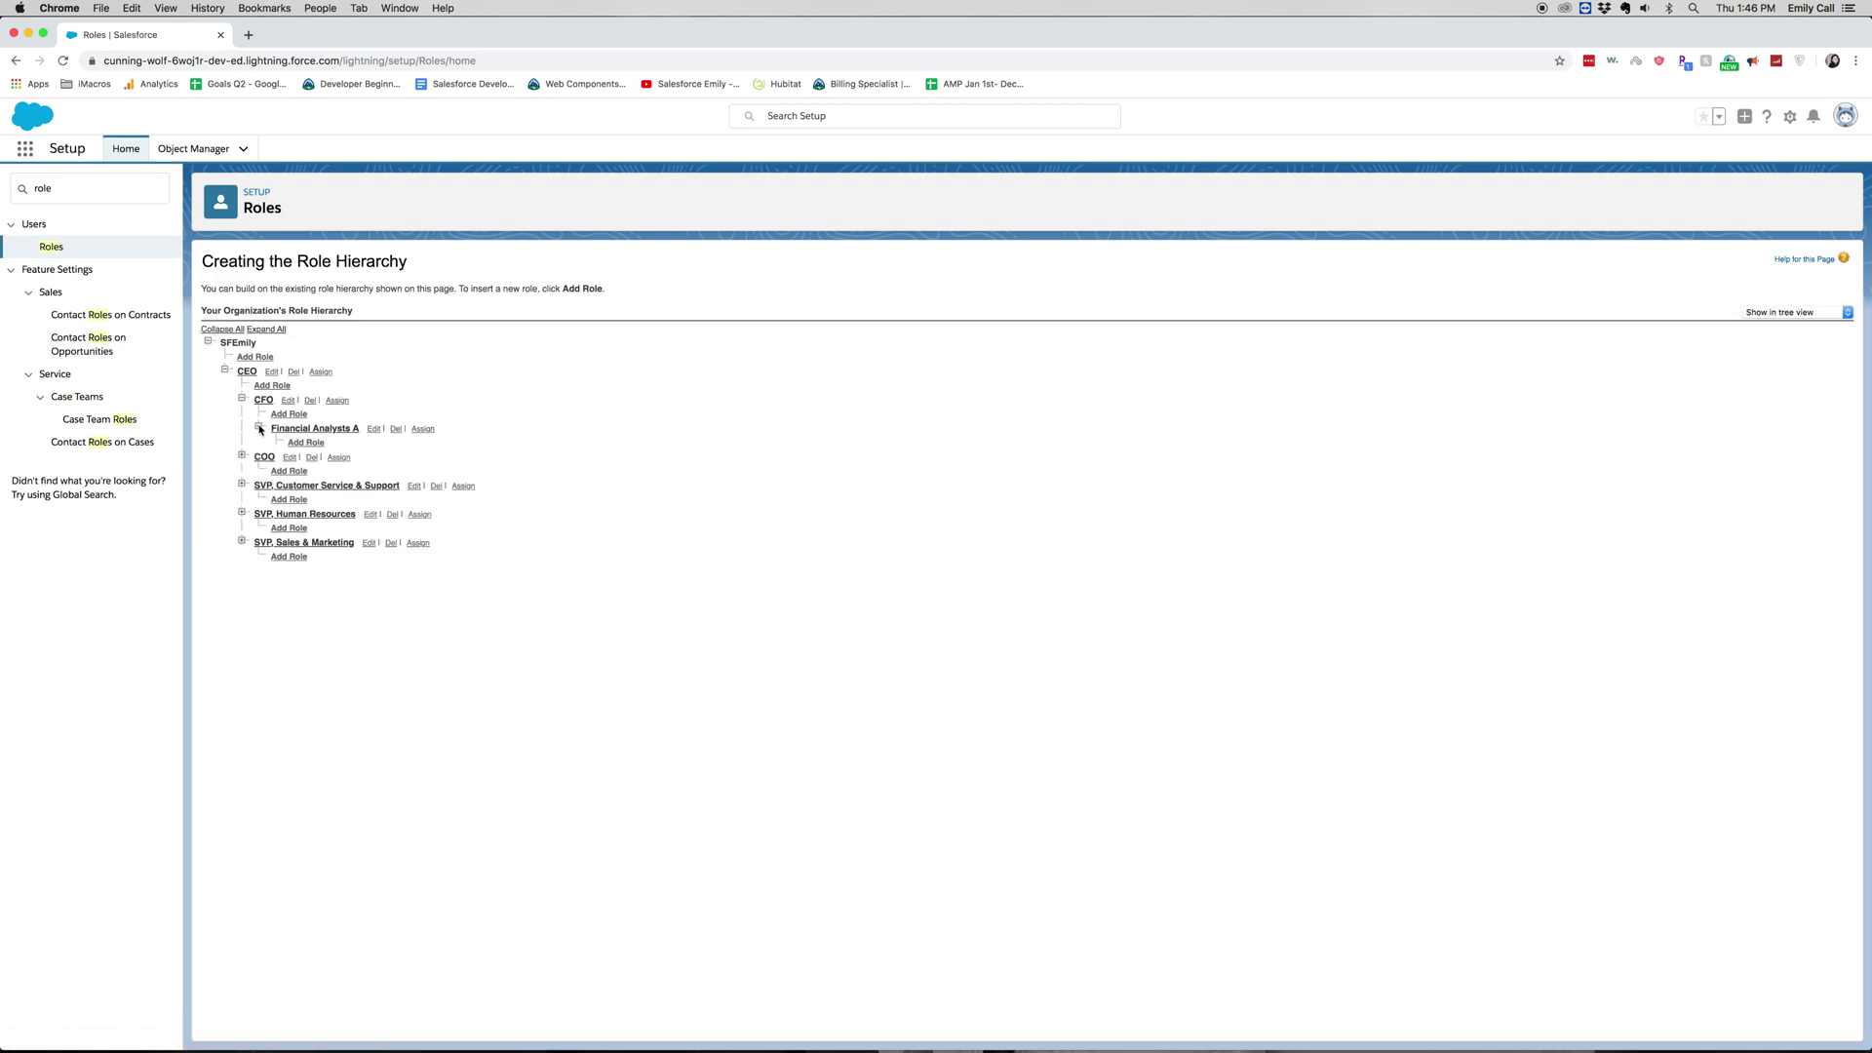
pyautogui.click(259, 427)
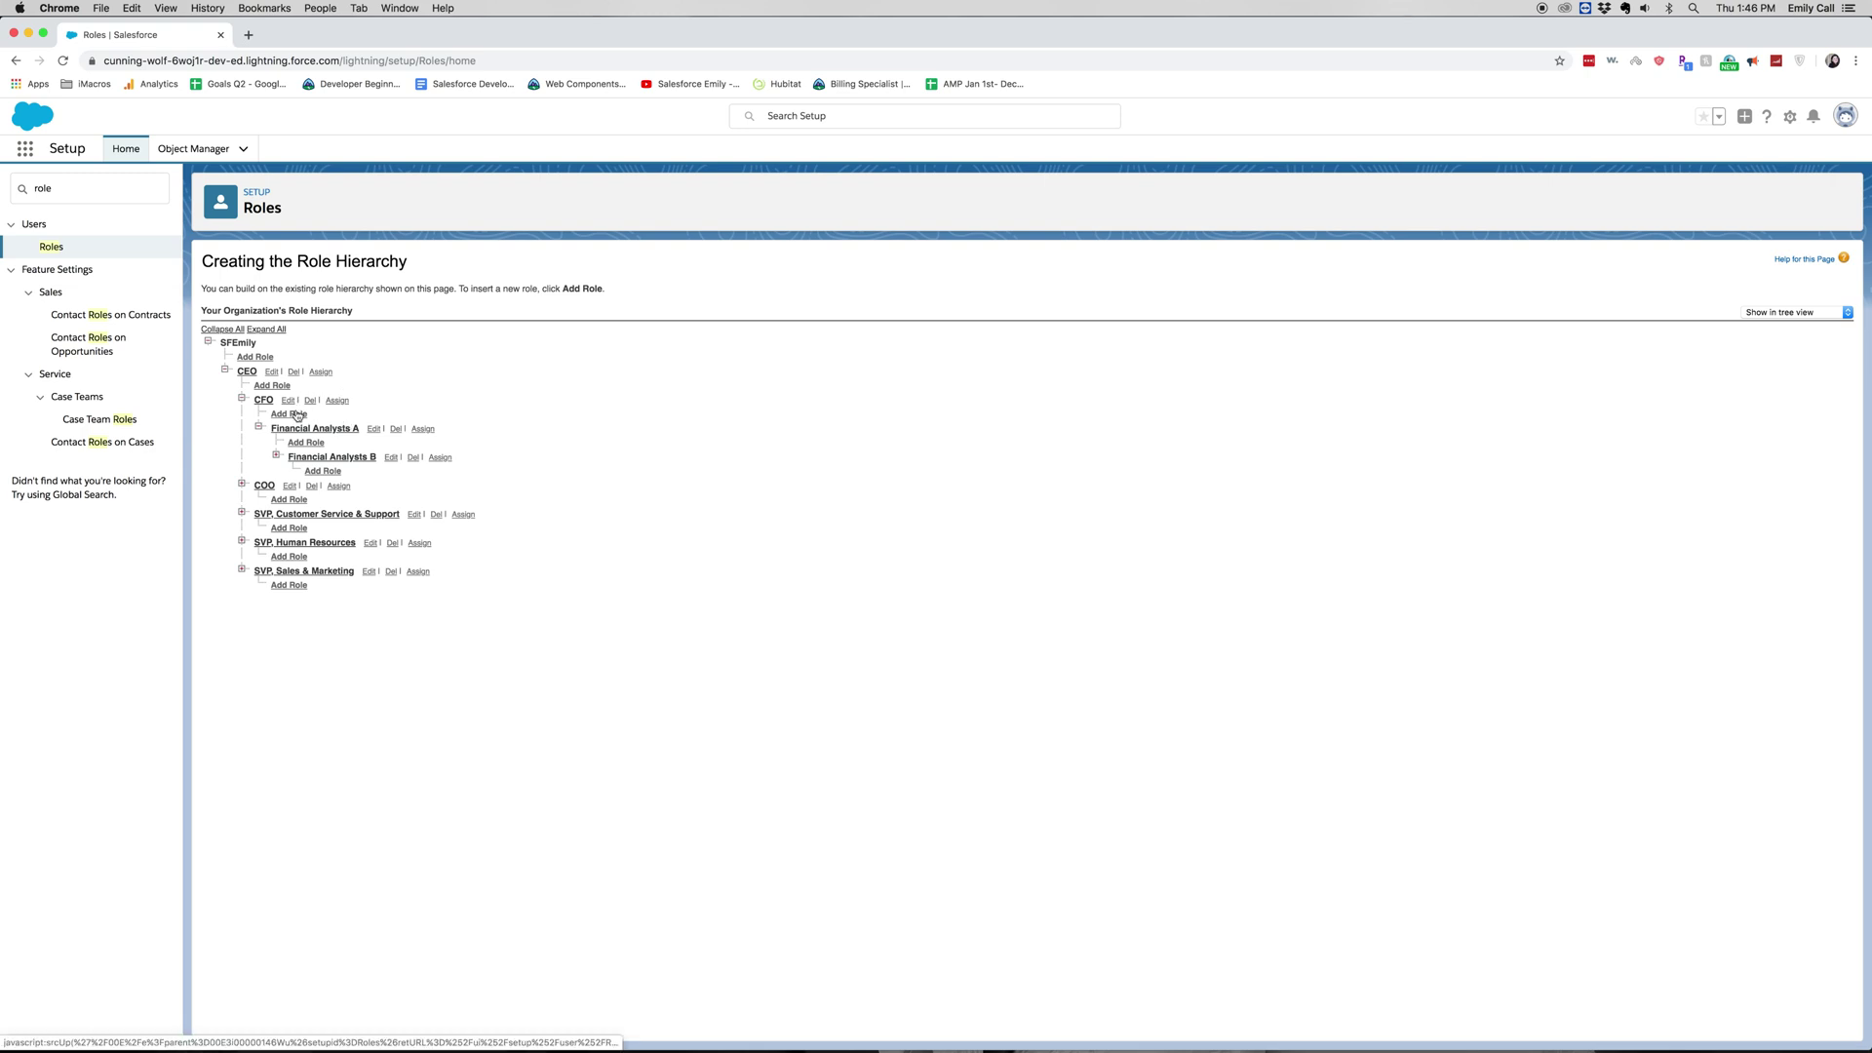
pyautogui.click(297, 413)
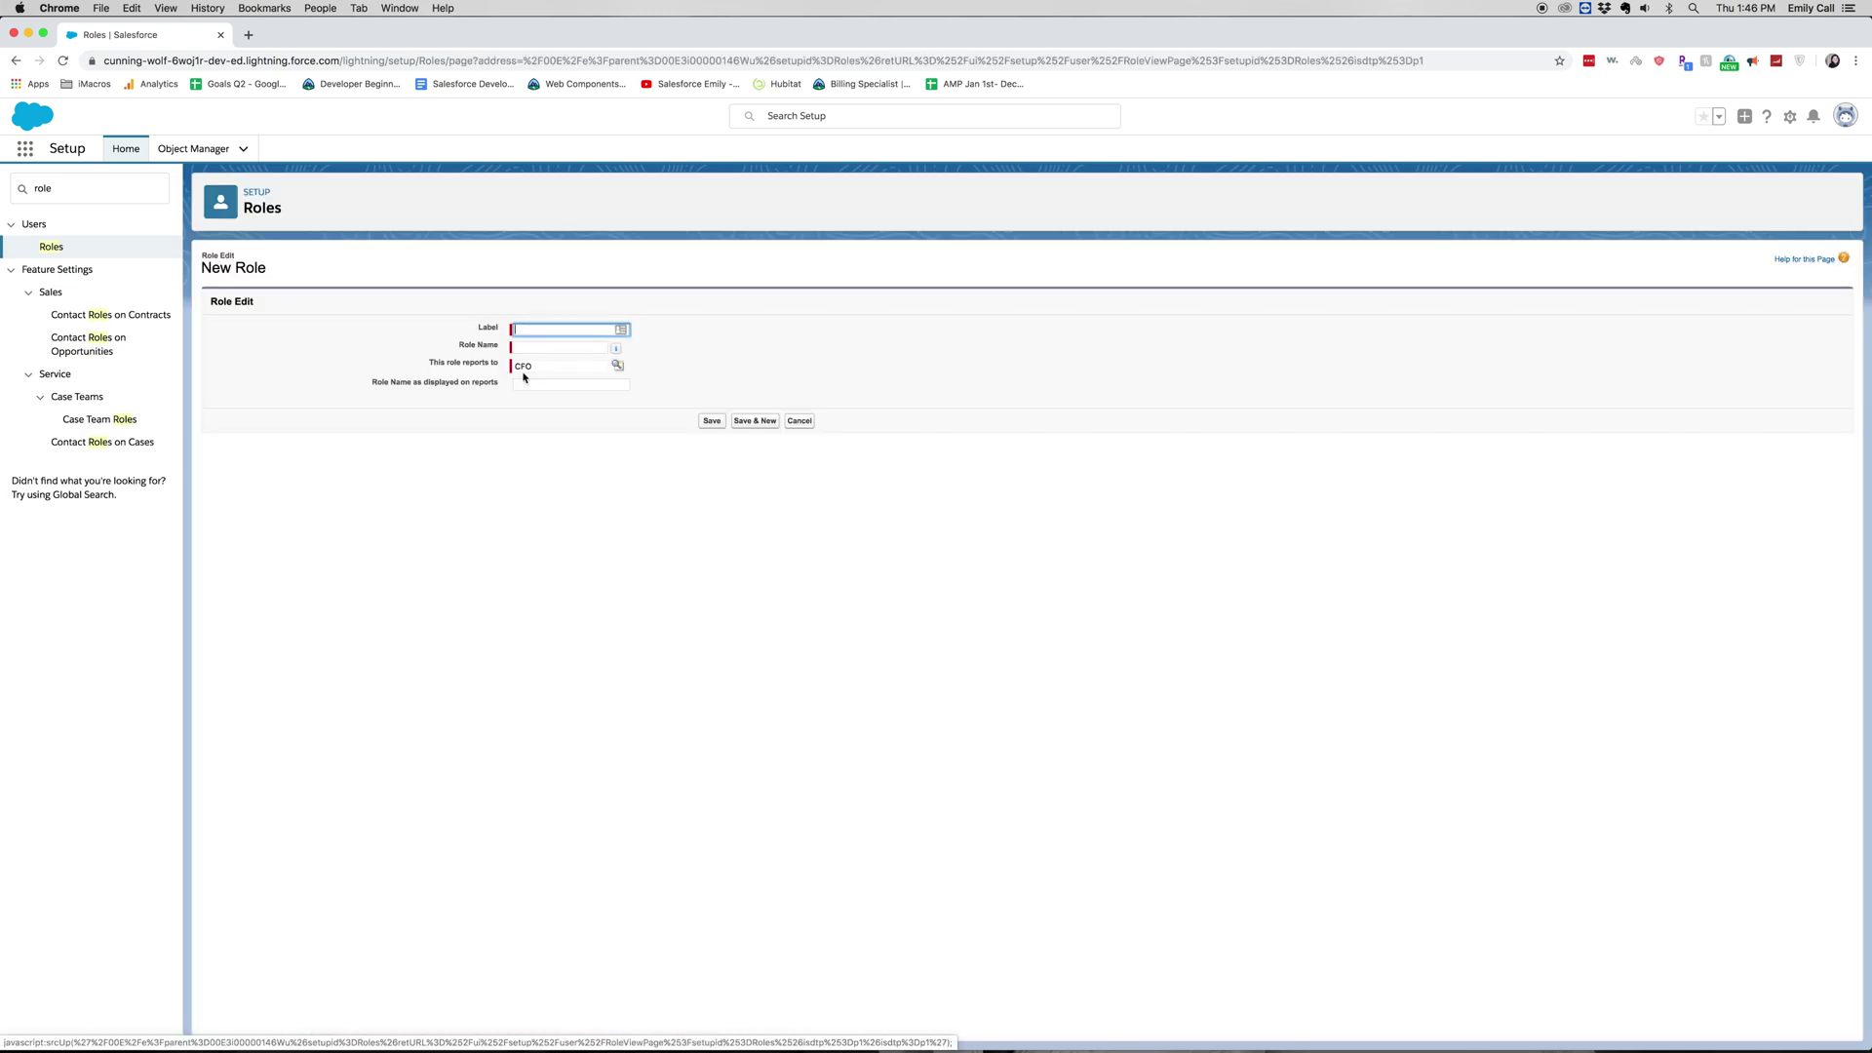
pyautogui.write('Financial Analysts')
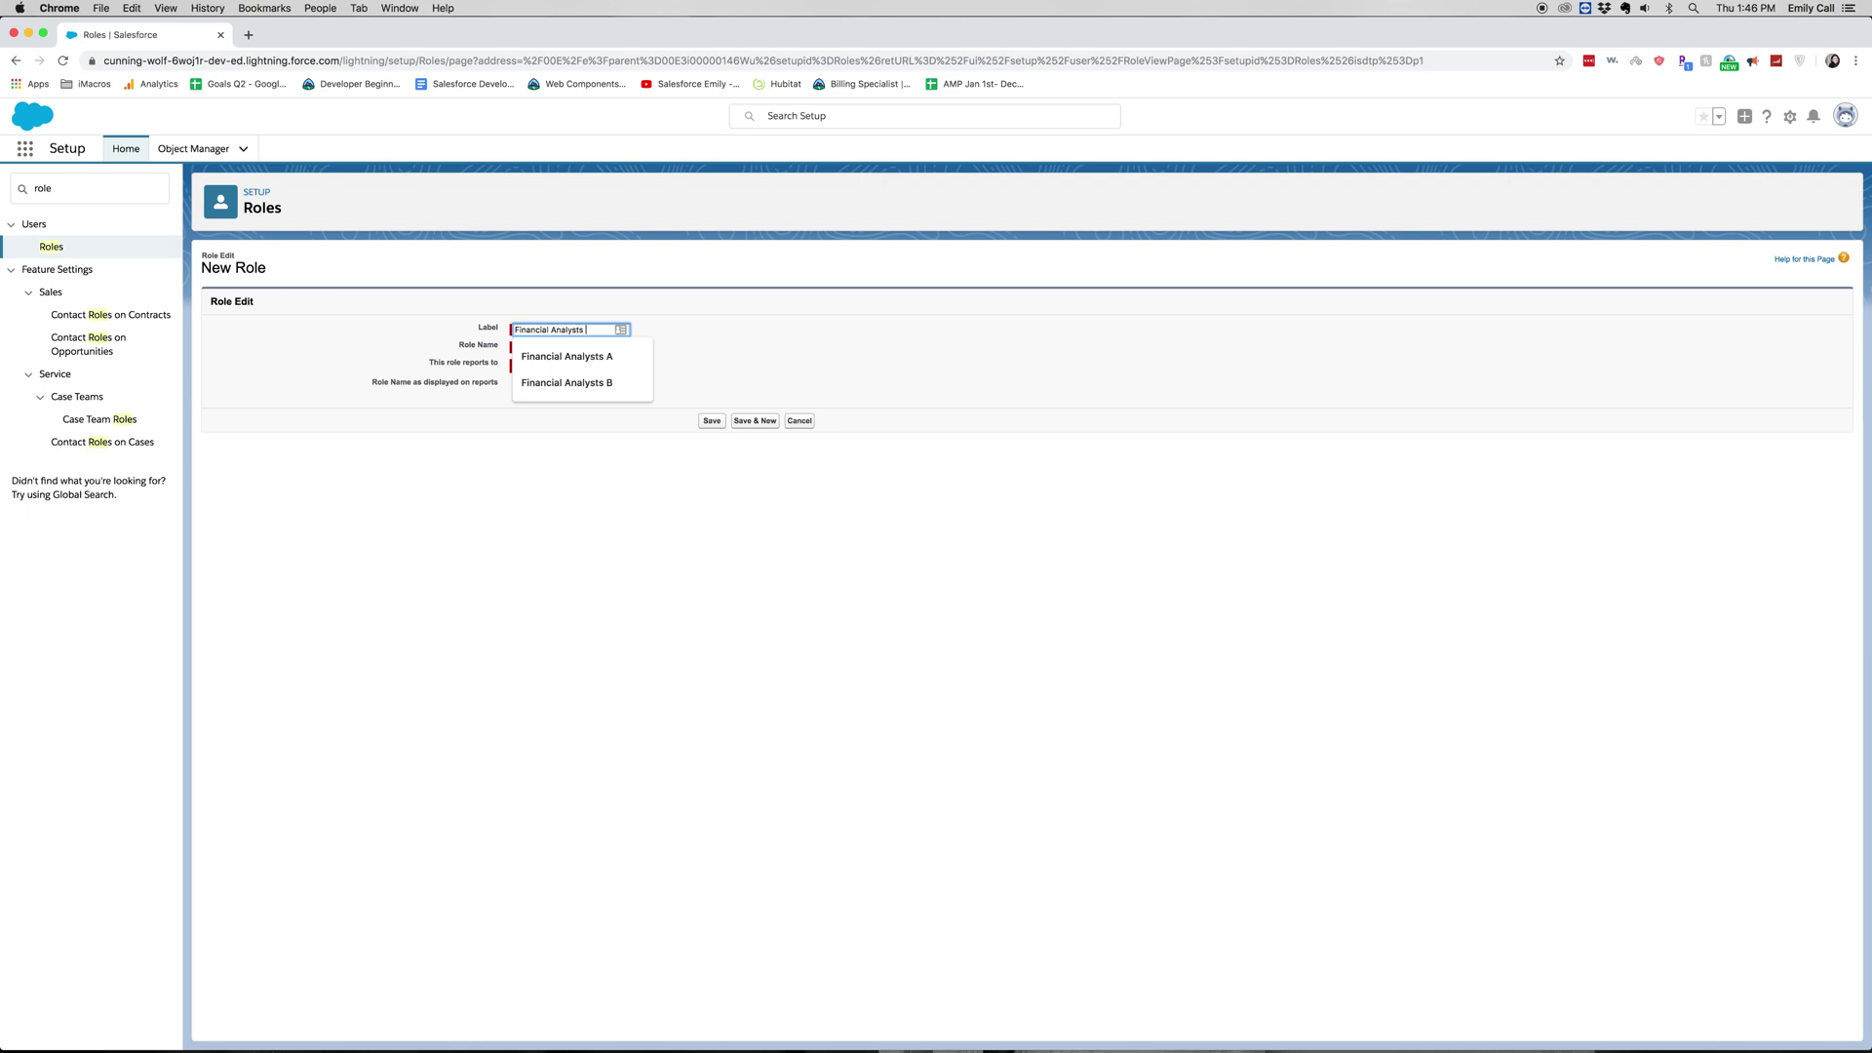
pyautogui.write(' A@')
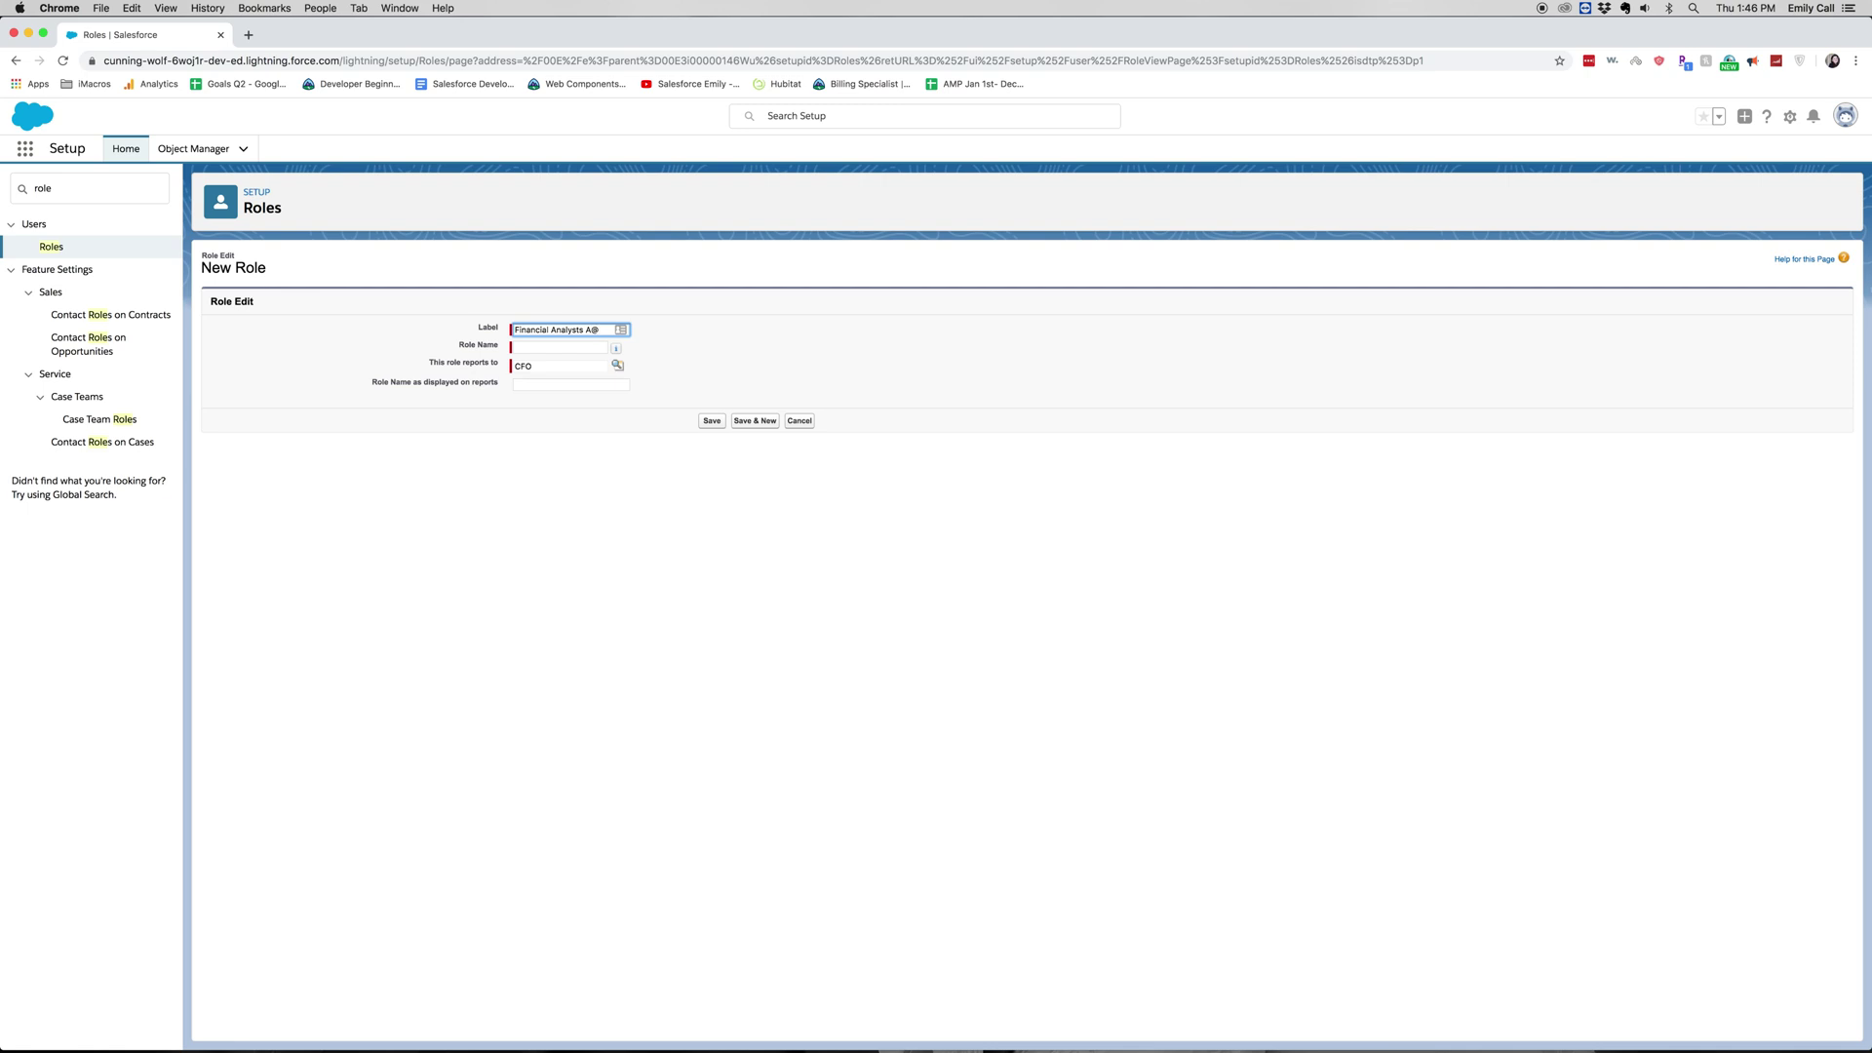
pyautogui.press('Tab')
pyautogui.press('Tab')
pyautogui.press('Tab')
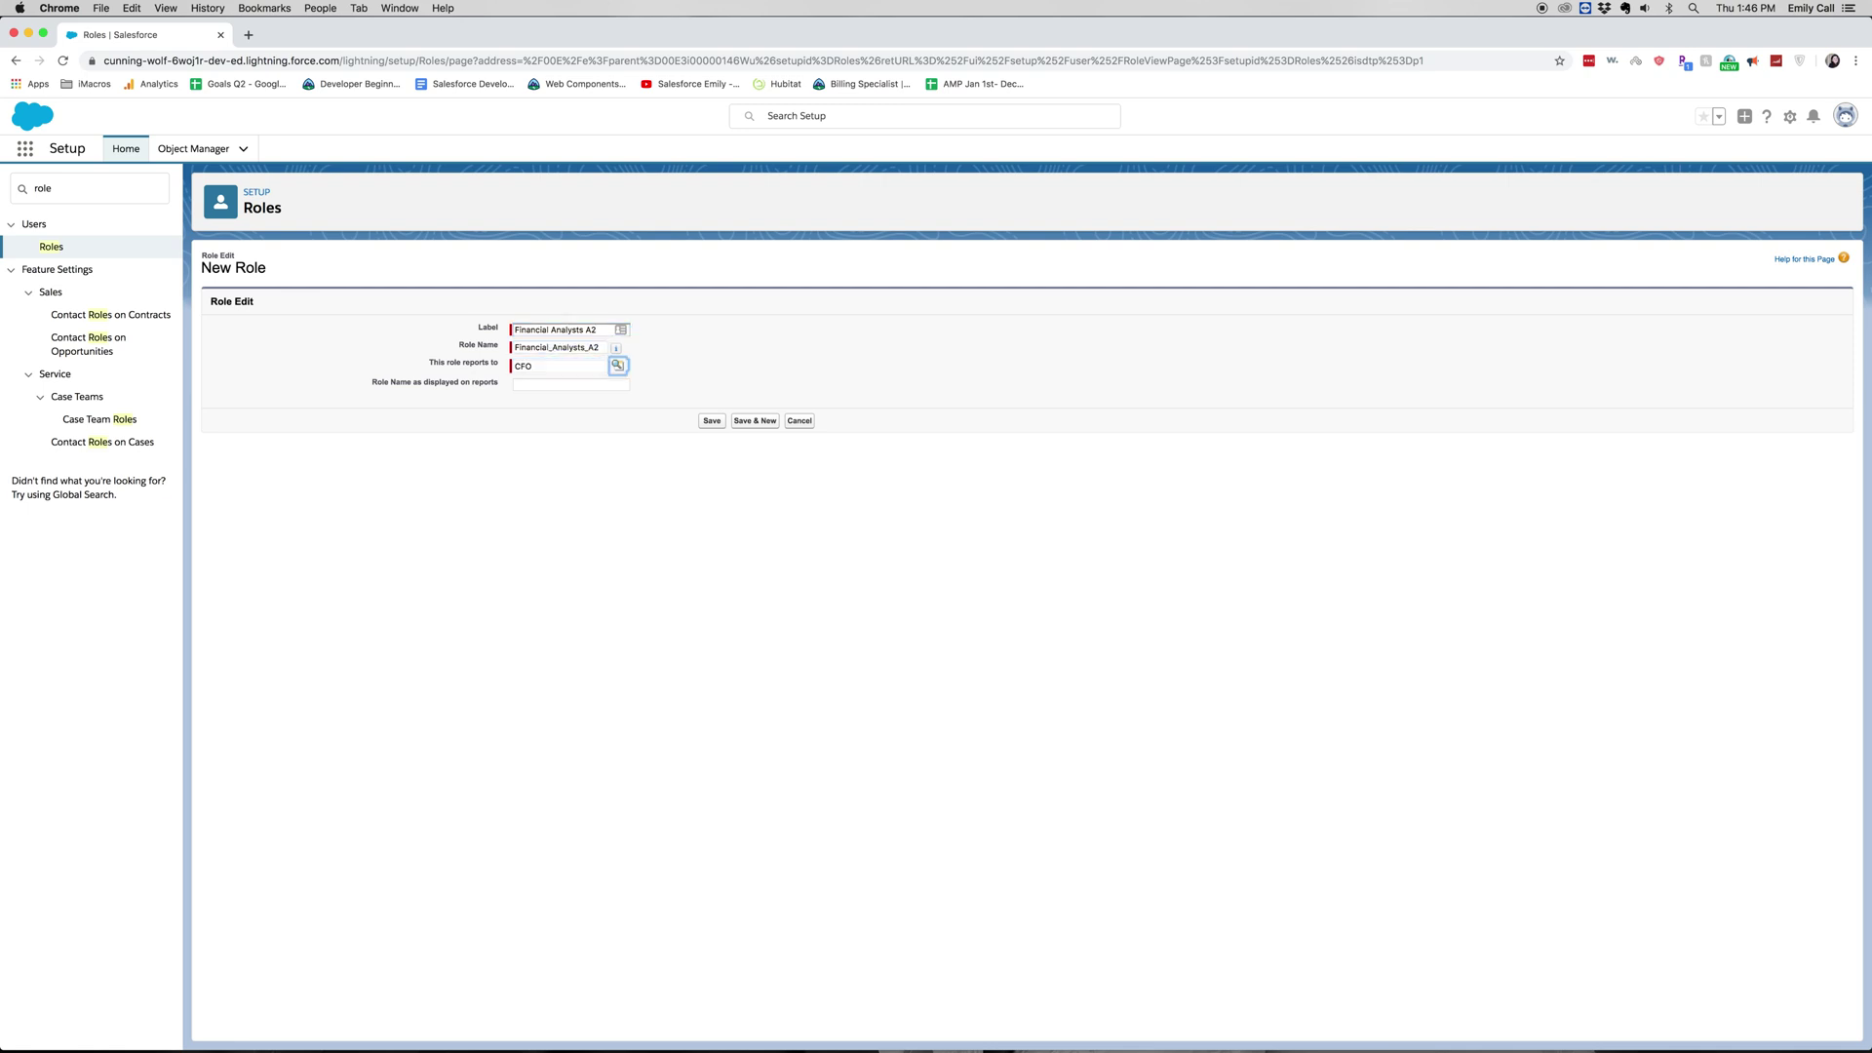
pyautogui.click(712, 420)
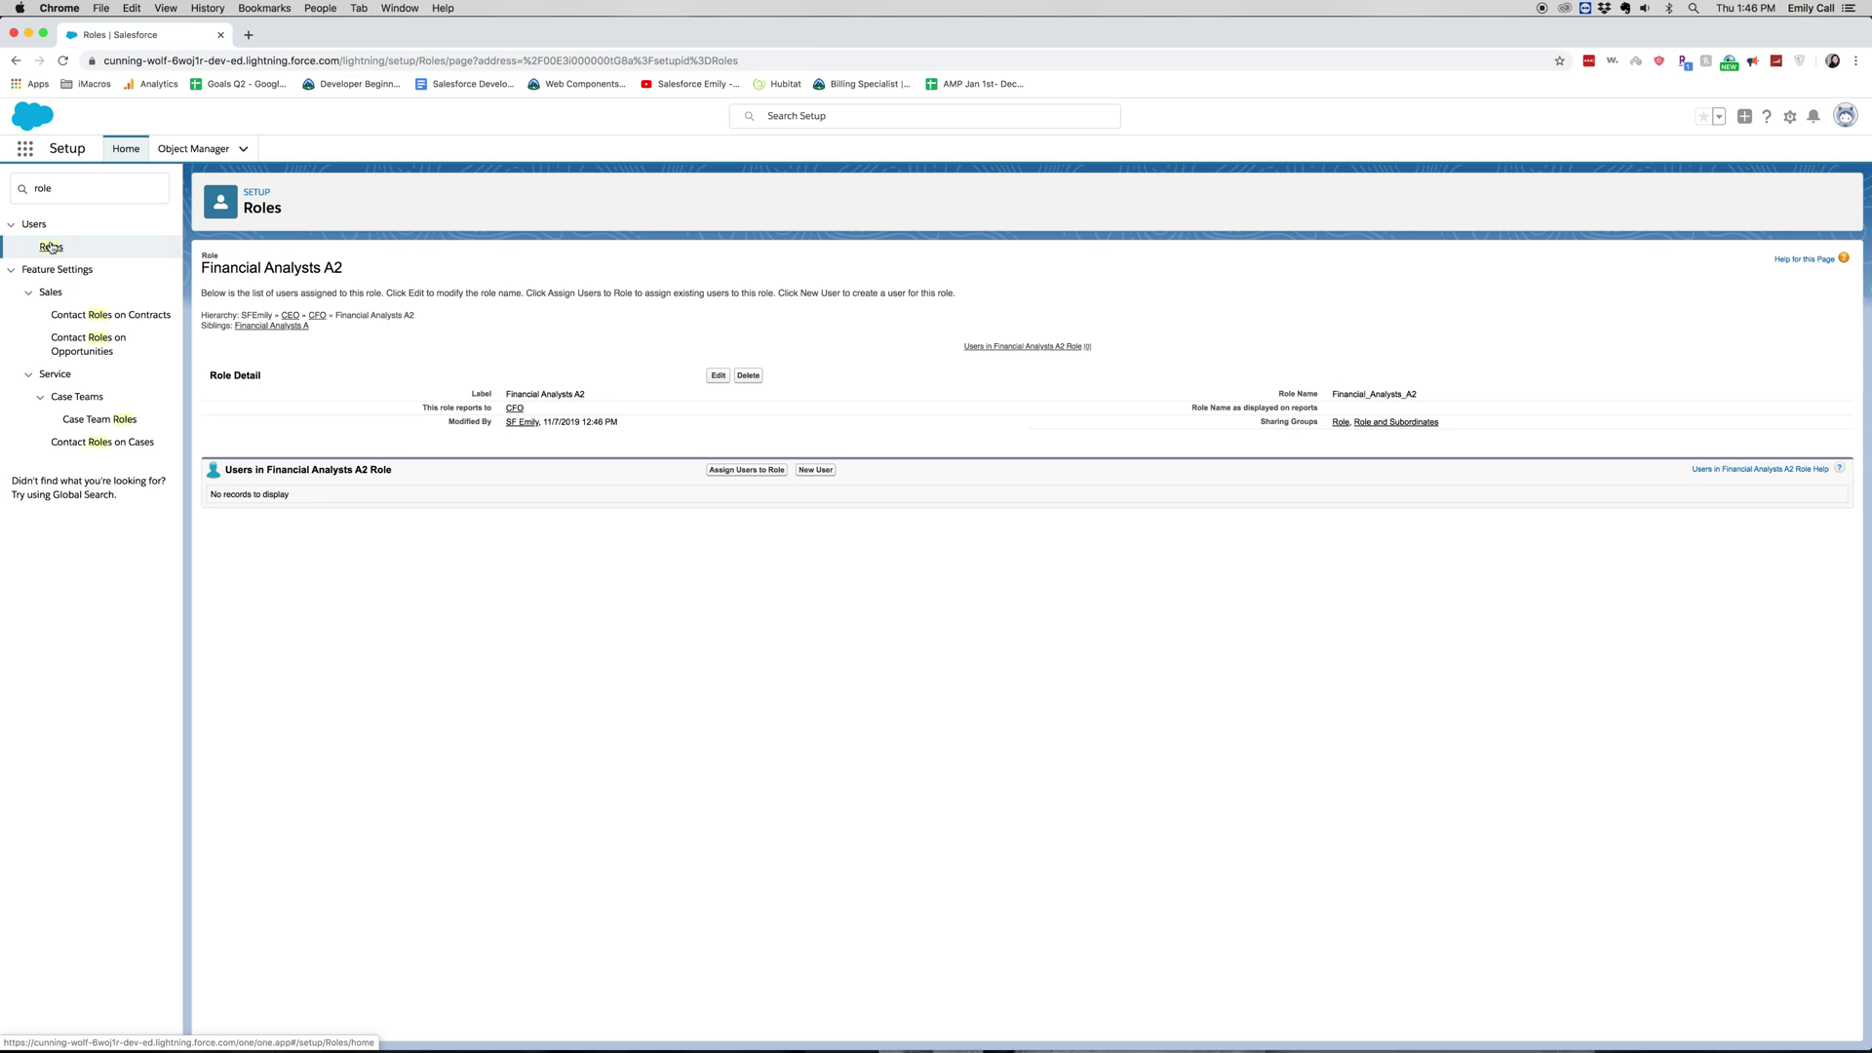
pyautogui.click(51, 247)
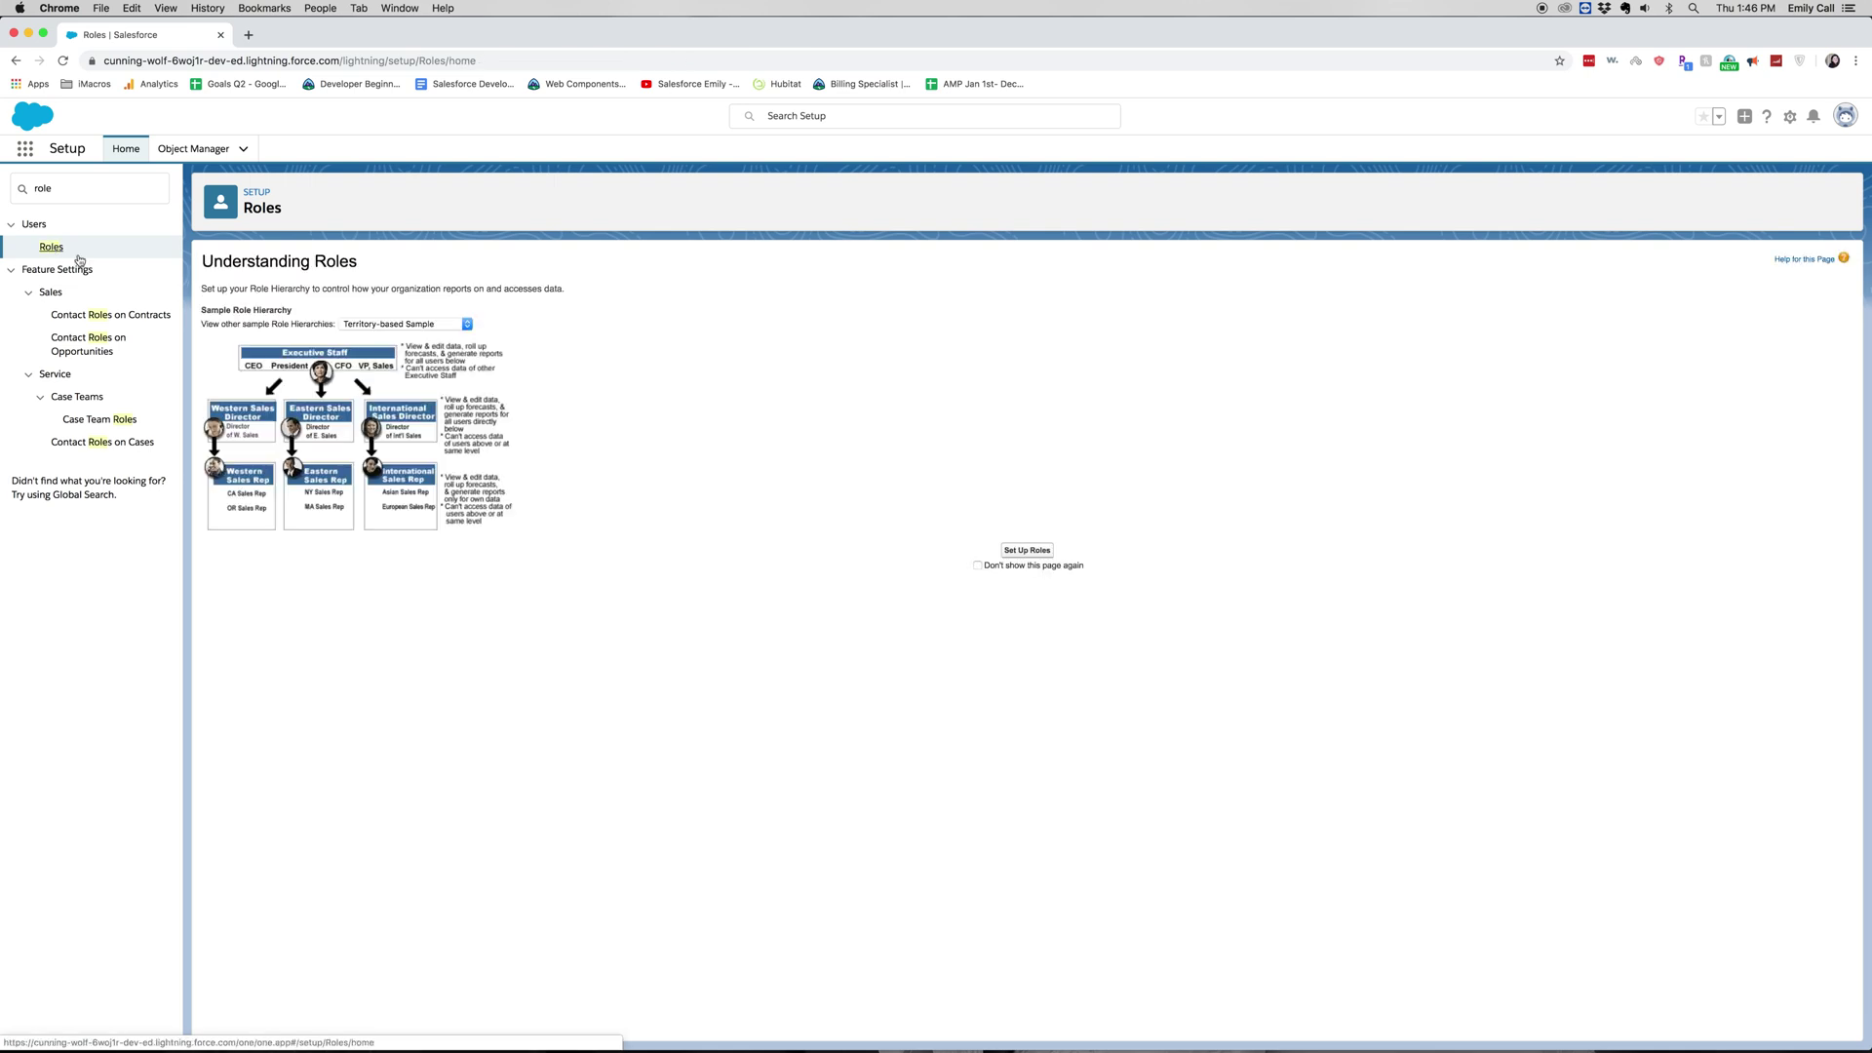
pyautogui.click(1007, 554)
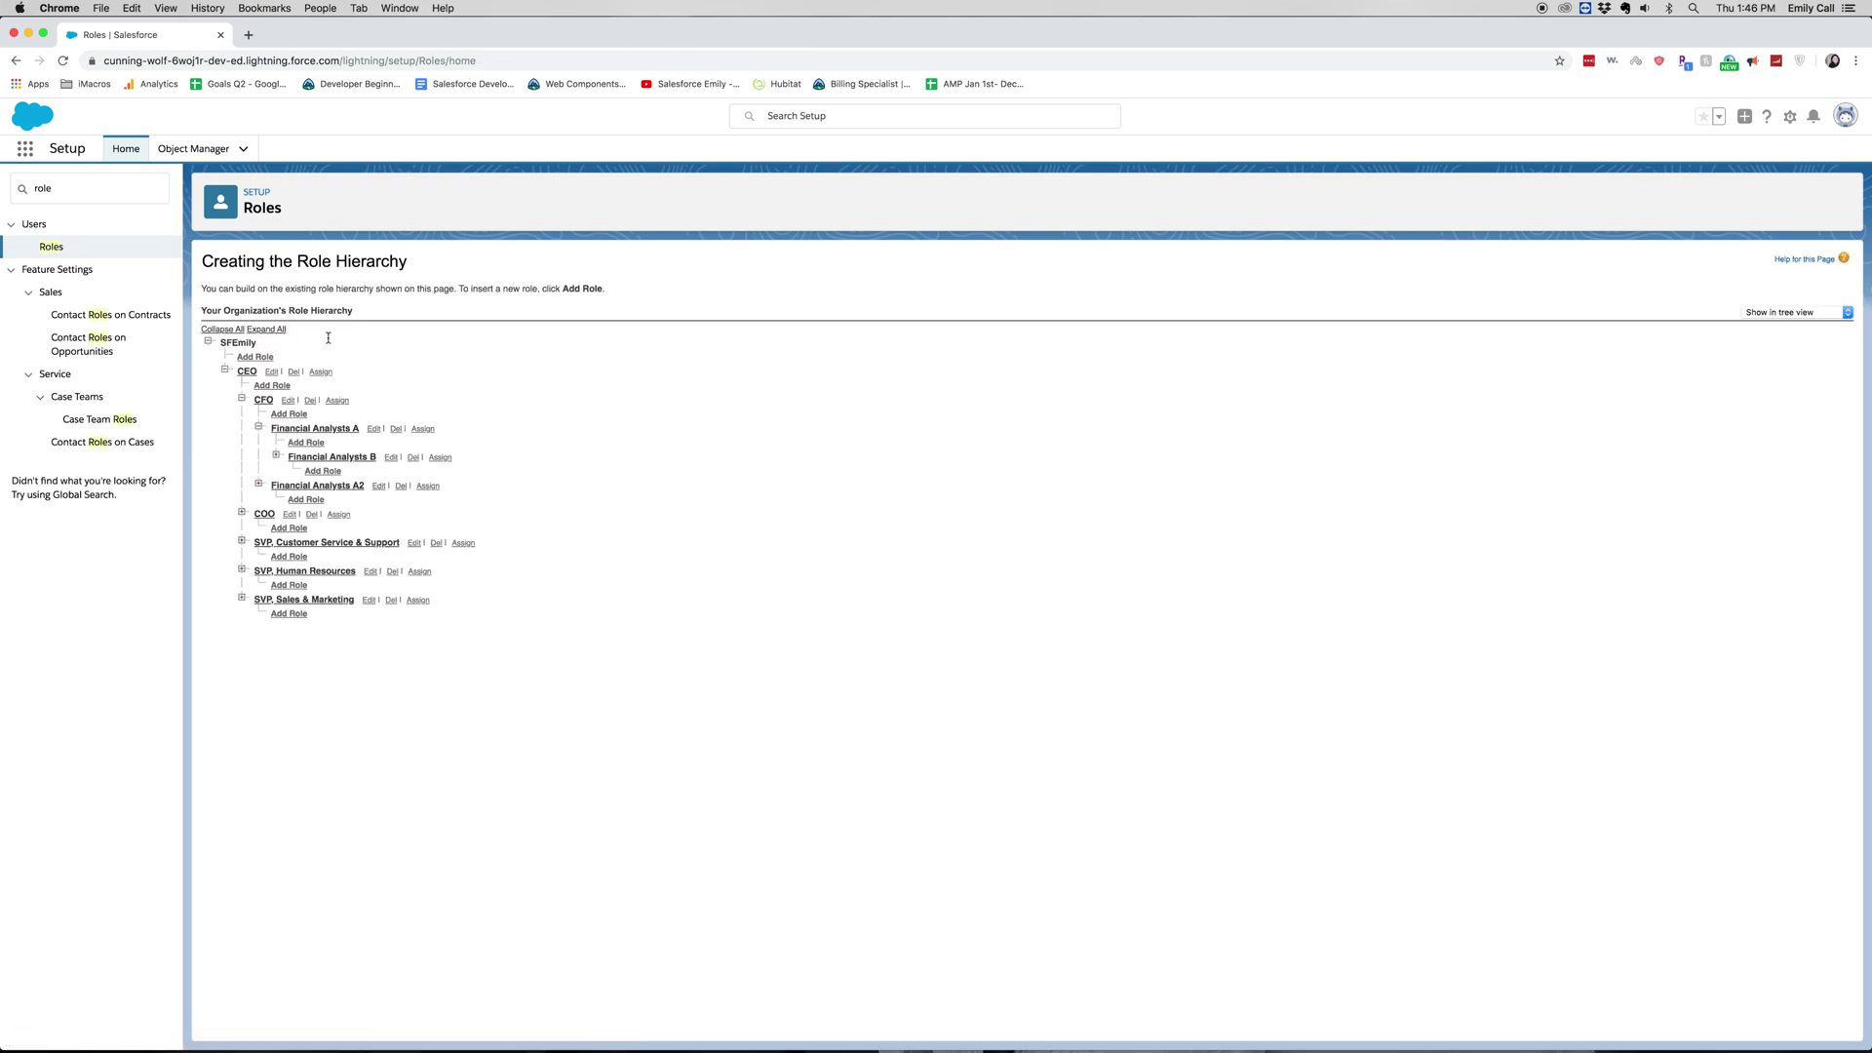